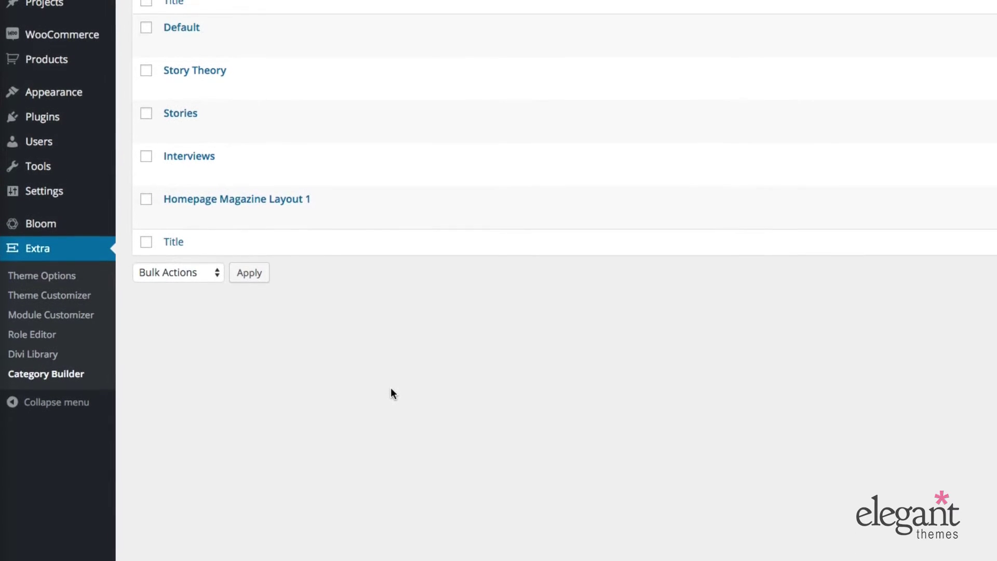
Open the Default category layout for editing and review its layout usage options.
{"action": "mouse_move", "coordinate": [215, 39]}
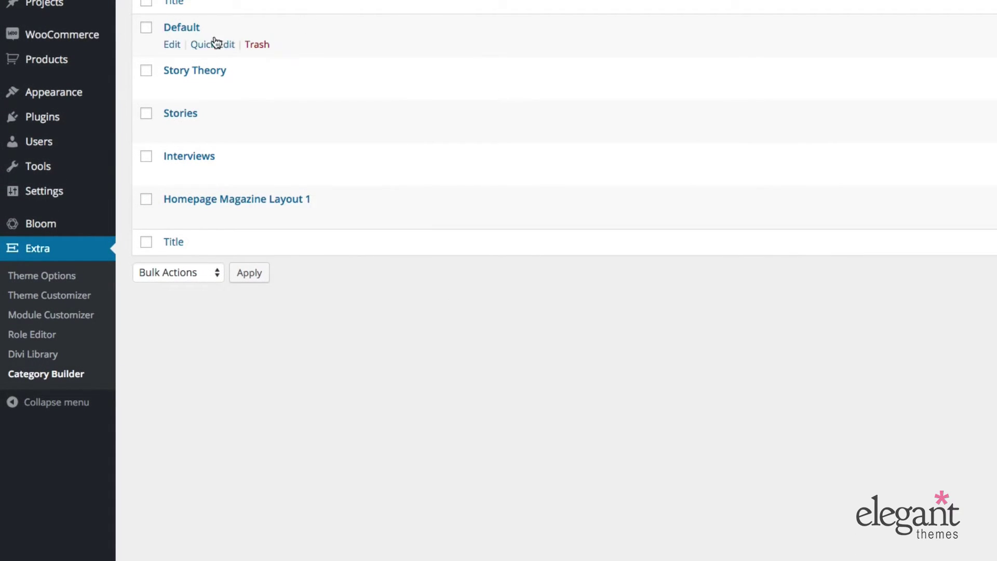
{"action": "left_click", "coordinate": [173, 46]}
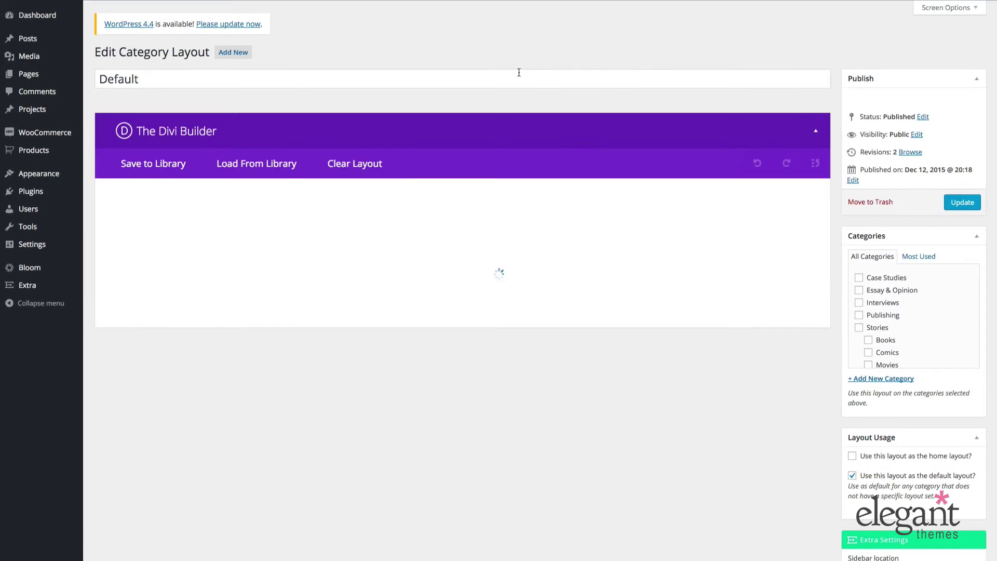
{"action": "scroll", "coordinate": [520, 76], "scroll_direction": "down", "scroll_amount": 3}
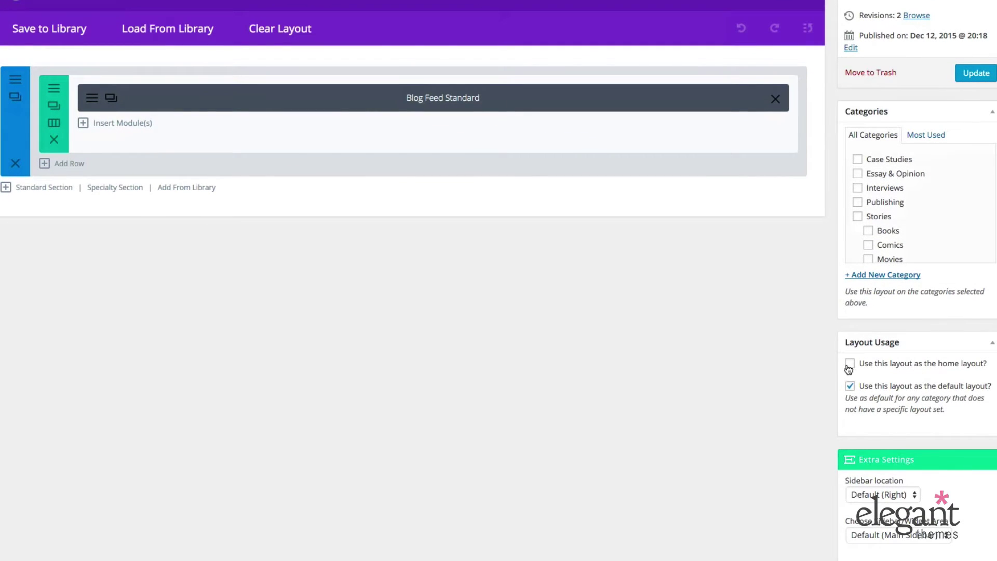
{"action": "left_click", "coordinate": [850, 386]}
{"action": "scroll", "coordinate": [780, 392], "scroll_direction": "up", "scroll_amount": 1}
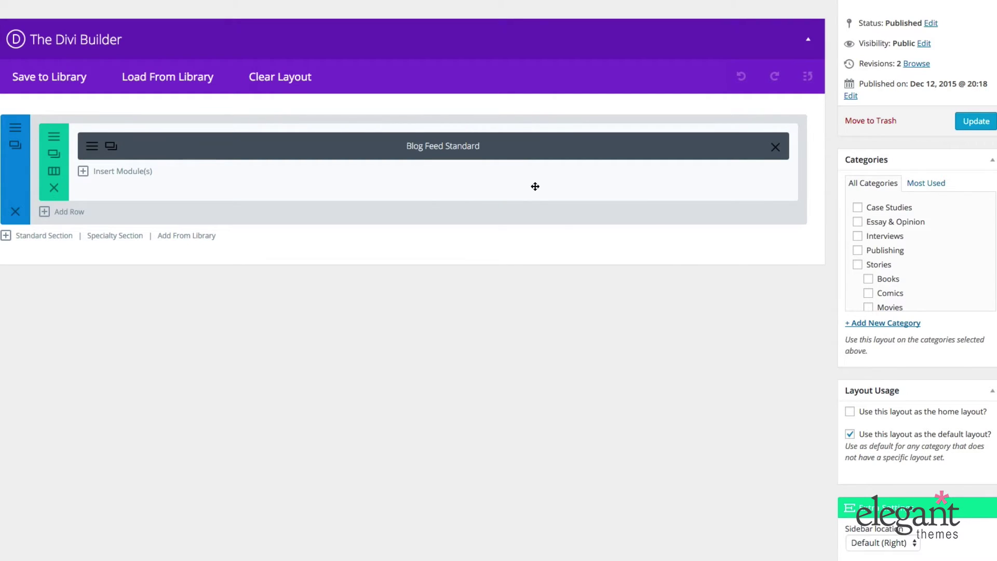
Open the settings of the Blog Feed Standard module and look over its category choices.
{"action": "left_click", "coordinate": [93, 150]}
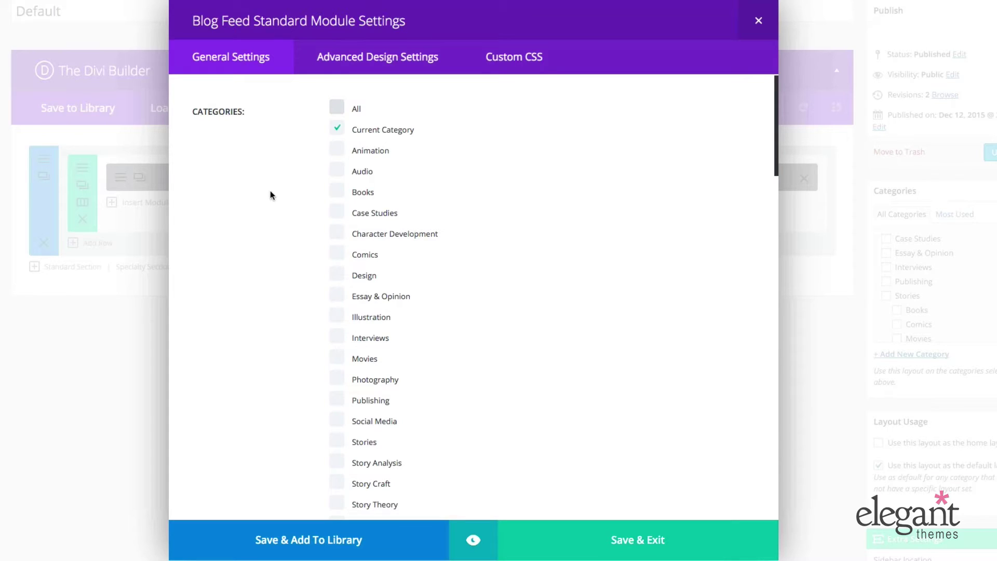
{"action": "scroll", "coordinate": [276, 213], "scroll_direction": "down", "scroll_amount": 1}
{"action": "scroll", "coordinate": [278, 221], "scroll_direction": "up", "scroll_amount": 1}
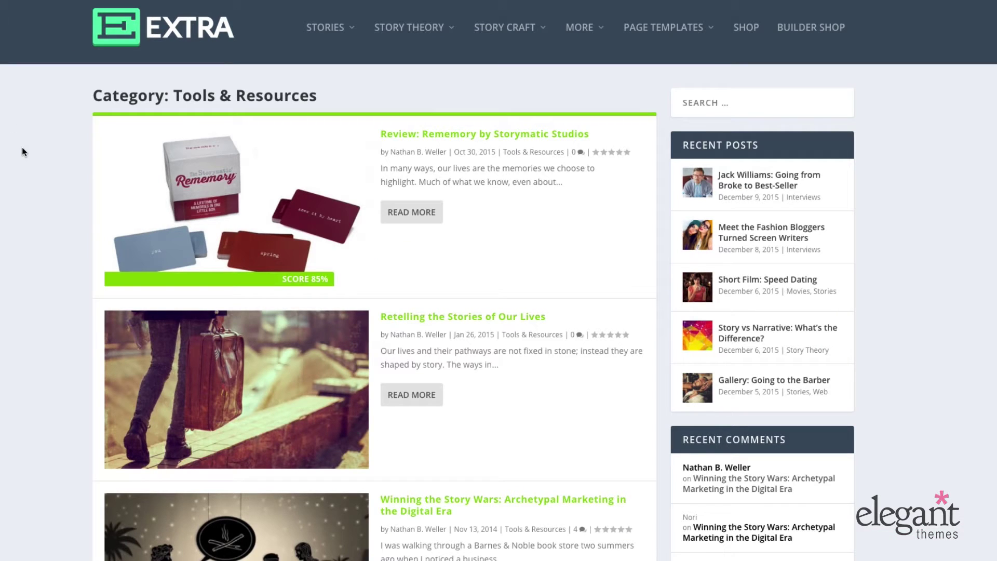
Examine the Tools & Resources category page on the live site, looking through its post feed and sidebar.
{"action": "scroll", "coordinate": [24, 151], "scroll_direction": "down", "scroll_amount": 5}
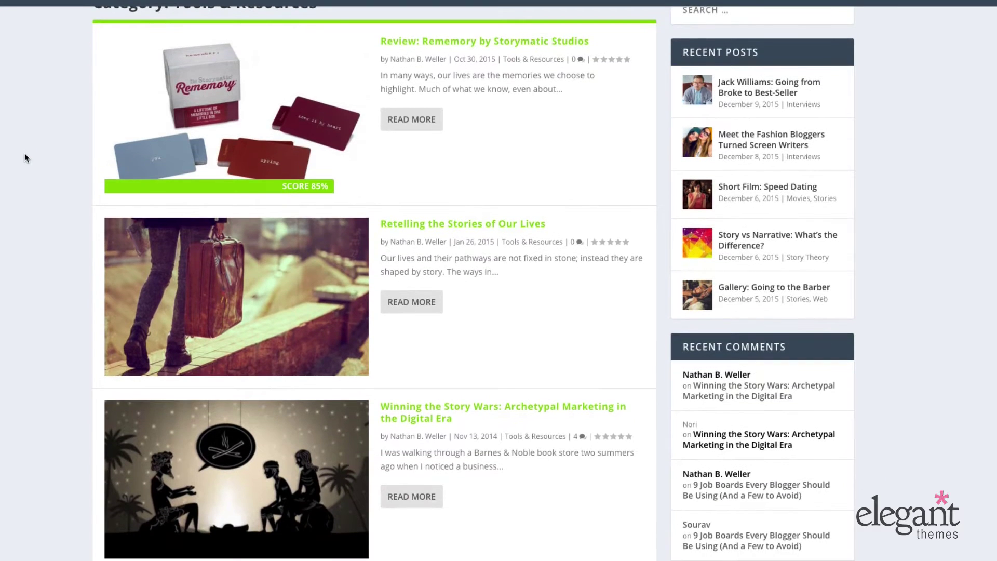
{"action": "scroll", "coordinate": [25, 154], "scroll_direction": "down", "scroll_amount": 6}
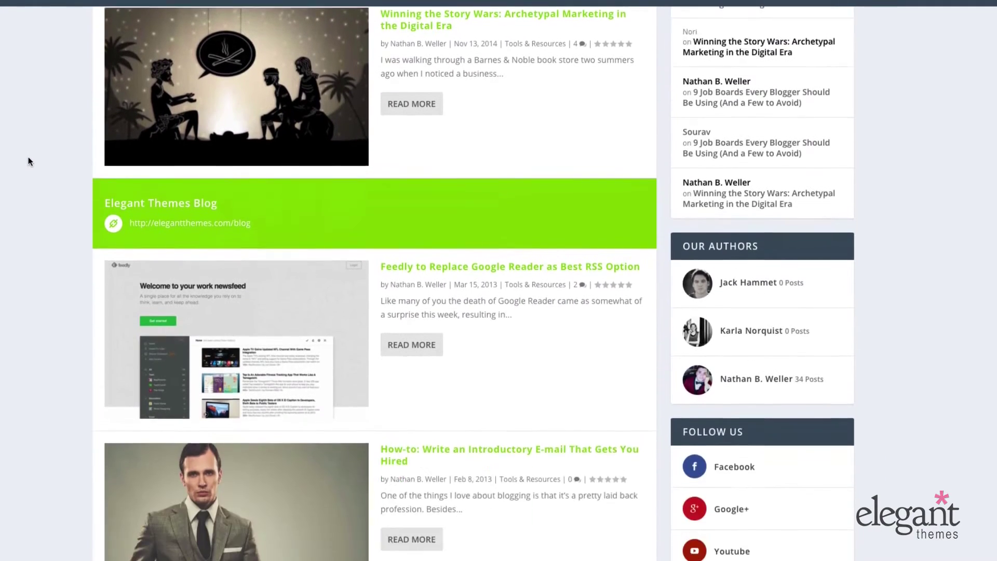
{"action": "scroll", "coordinate": [30, 162], "scroll_direction": "down", "scroll_amount": 1}
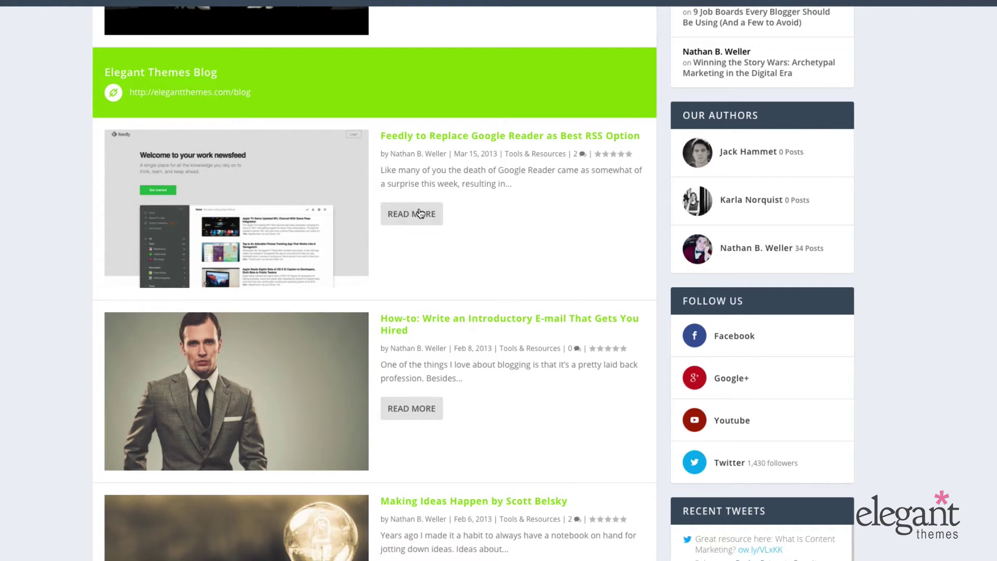
{"action": "scroll", "coordinate": [24, 196], "scroll_direction": "up", "scroll_amount": 2}
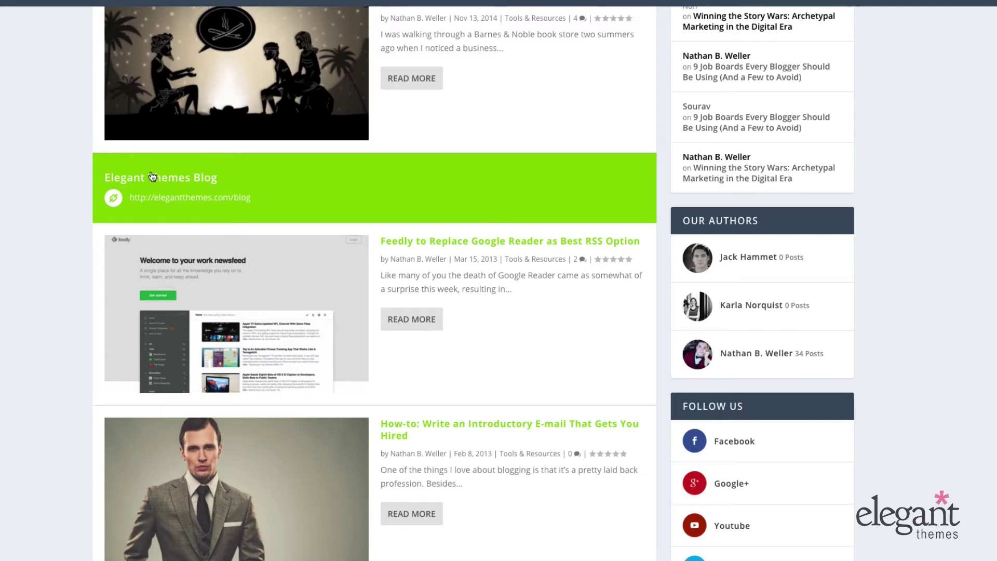
{"action": "scroll", "coordinate": [15, 215], "scroll_direction": "down", "scroll_amount": 10}
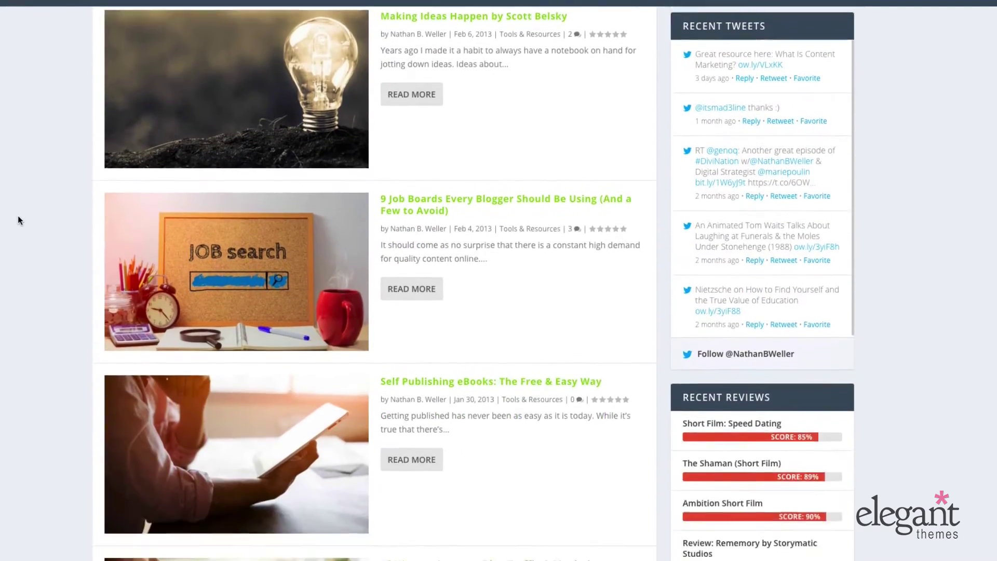
{"action": "scroll", "coordinate": [18, 216], "scroll_direction": "down", "scroll_amount": 6}
{"action": "scroll", "coordinate": [19, 218], "scroll_direction": "up", "scroll_amount": 5}
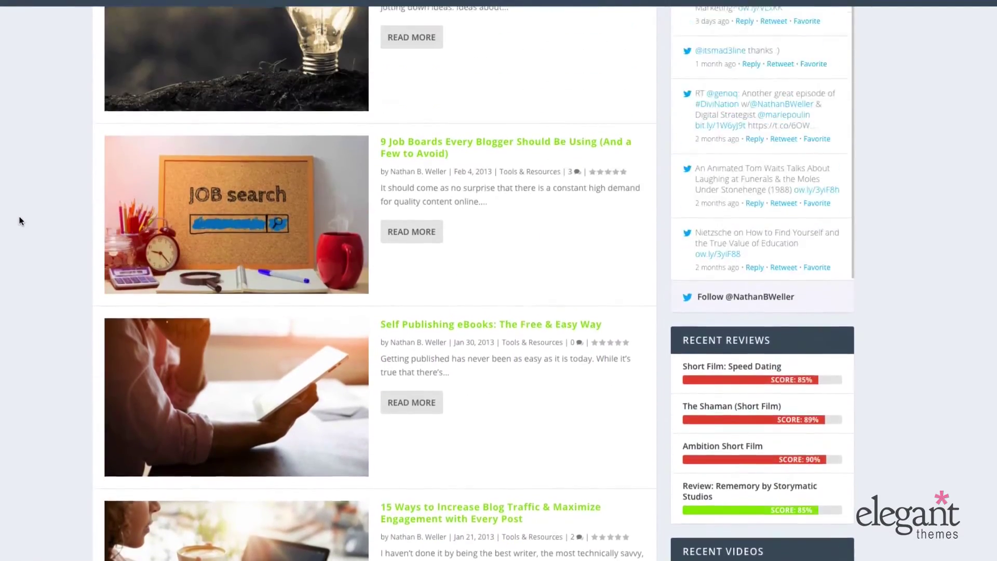
{"action": "scroll", "coordinate": [20, 221], "scroll_direction": "up", "scroll_amount": 20}
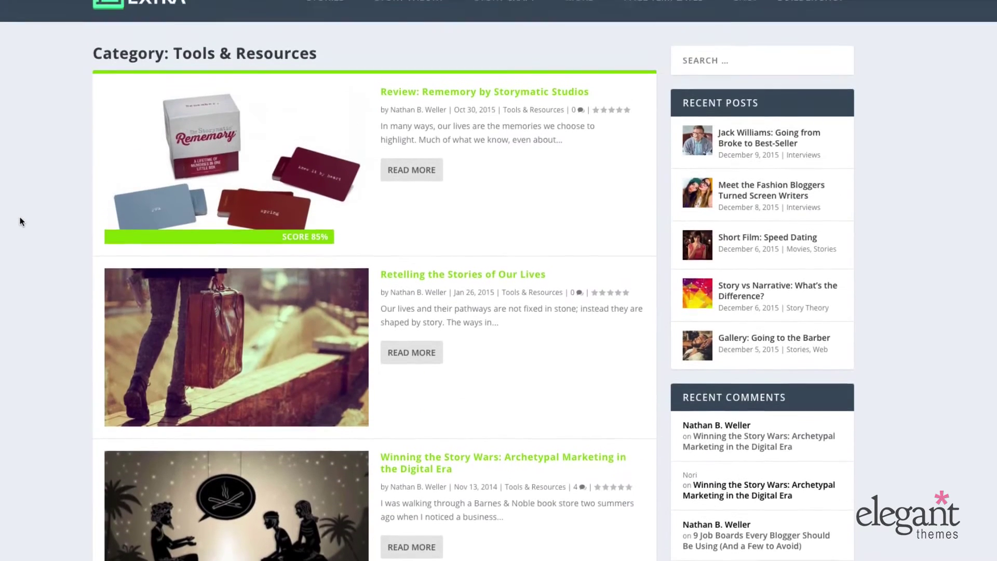
{"action": "scroll", "coordinate": [20, 221], "scroll_direction": "up", "scroll_amount": 1}
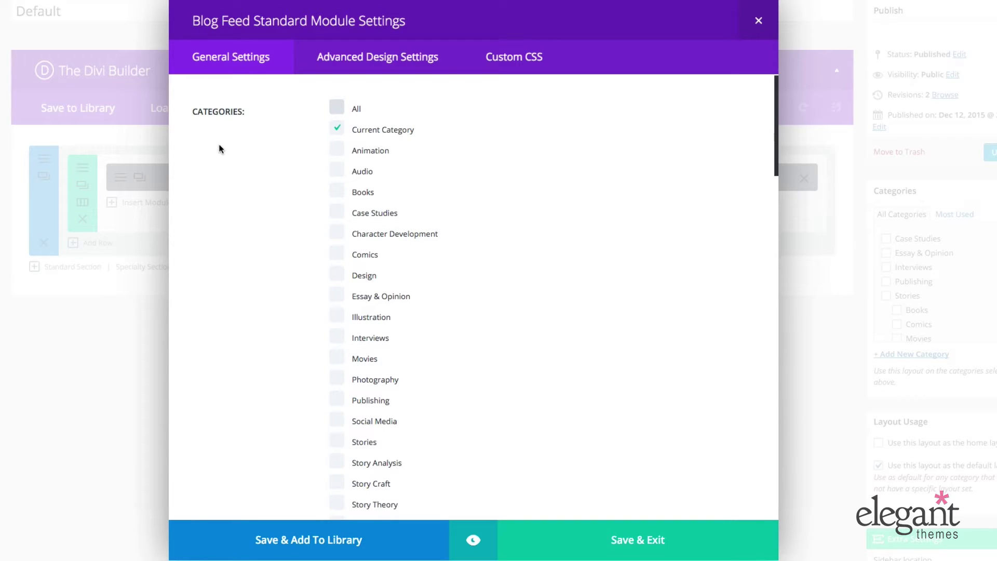
Try the All option in the blog feed module's categories and clear it again.
{"action": "scroll", "coordinate": [220, 148], "scroll_direction": "down", "scroll_amount": 1}
{"action": "scroll", "coordinate": [247, 85], "scroll_direction": "up", "scroll_amount": 1}
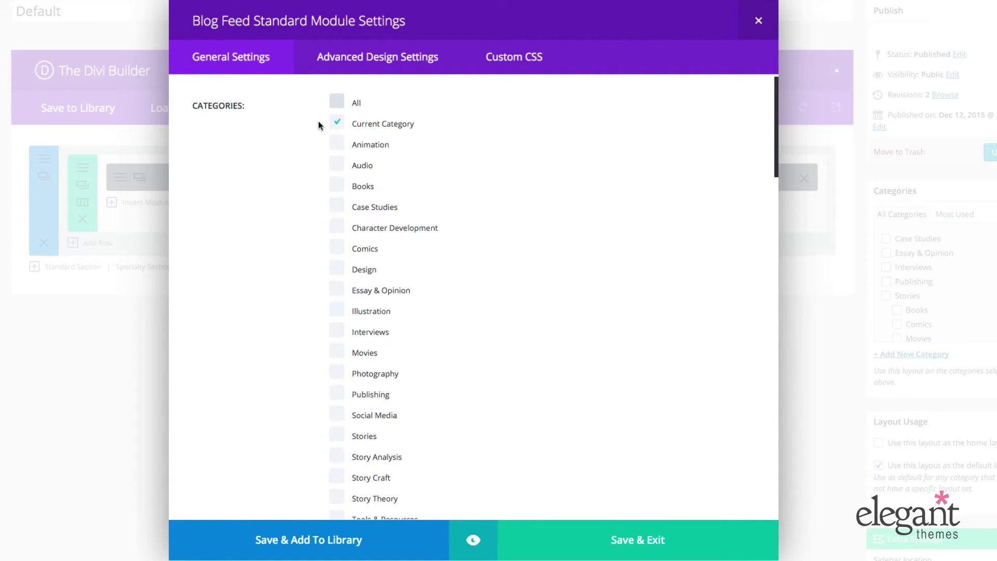
{"action": "left_click", "coordinate": [337, 102]}
{"action": "left_click", "coordinate": [337, 102]}
Try selecting and clearing the Comics, Design and Illustration categories, and switch Current Category off and back on.
{"action": "scroll", "coordinate": [308, 136], "scroll_direction": "down", "scroll_amount": 1}
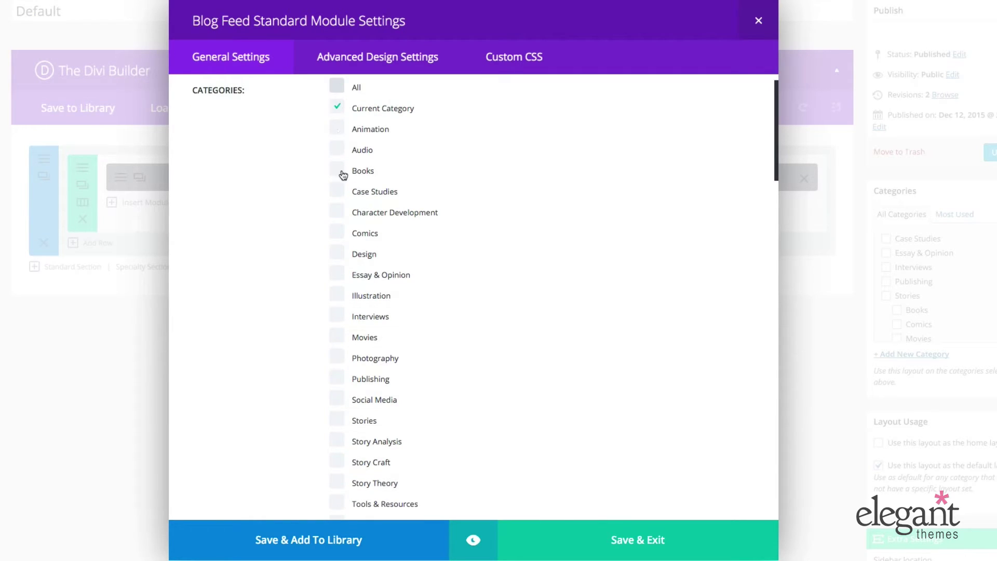
{"action": "left_click", "coordinate": [337, 232]}
{"action": "left_click", "coordinate": [336, 252]}
{"action": "left_click", "coordinate": [338, 294]}
{"action": "left_click", "coordinate": [337, 294]}
{"action": "left_click", "coordinate": [337, 253]}
{"action": "left_click", "coordinate": [338, 232]}
{"action": "scroll", "coordinate": [425, 212], "scroll_direction": "up", "scroll_amount": 1}
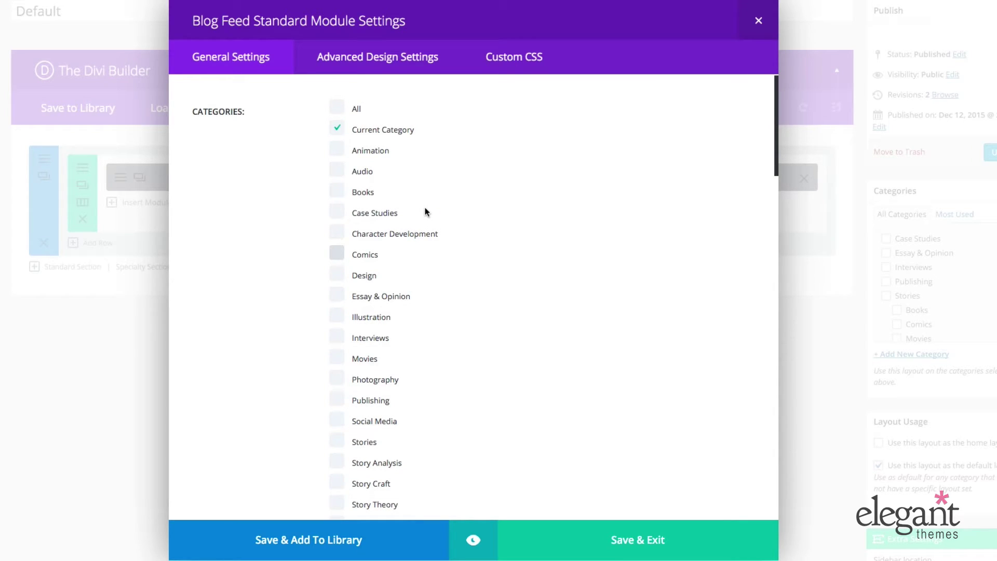
{"action": "left_click", "coordinate": [337, 130]}
{"action": "left_click", "coordinate": [337, 130]}
Review the blog feed title and posts-per-page settings of the module.
{"action": "scroll", "coordinate": [258, 176], "scroll_direction": "down", "scroll_amount": 9}
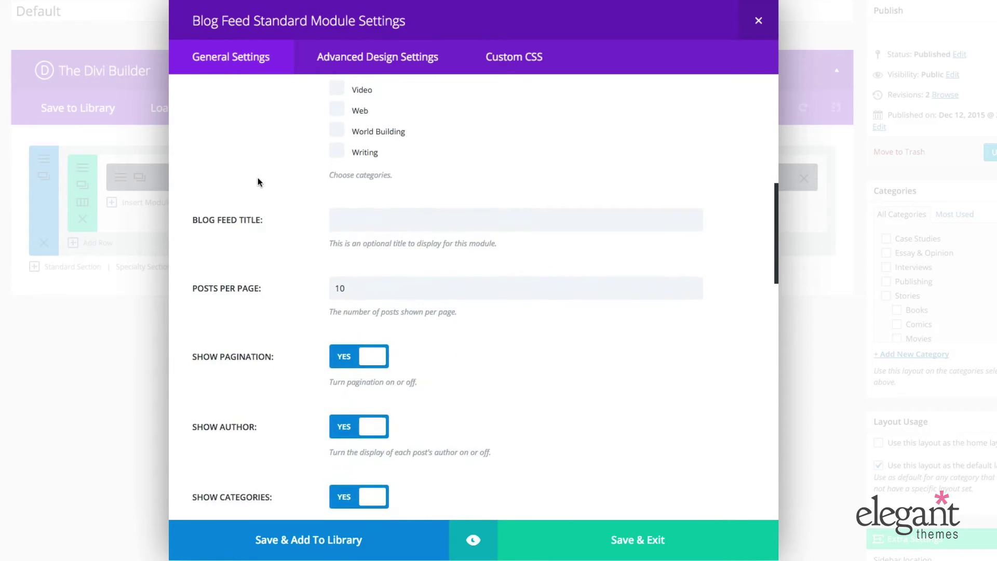
{"action": "scroll", "coordinate": [288, 218], "scroll_direction": "down", "scroll_amount": 1}
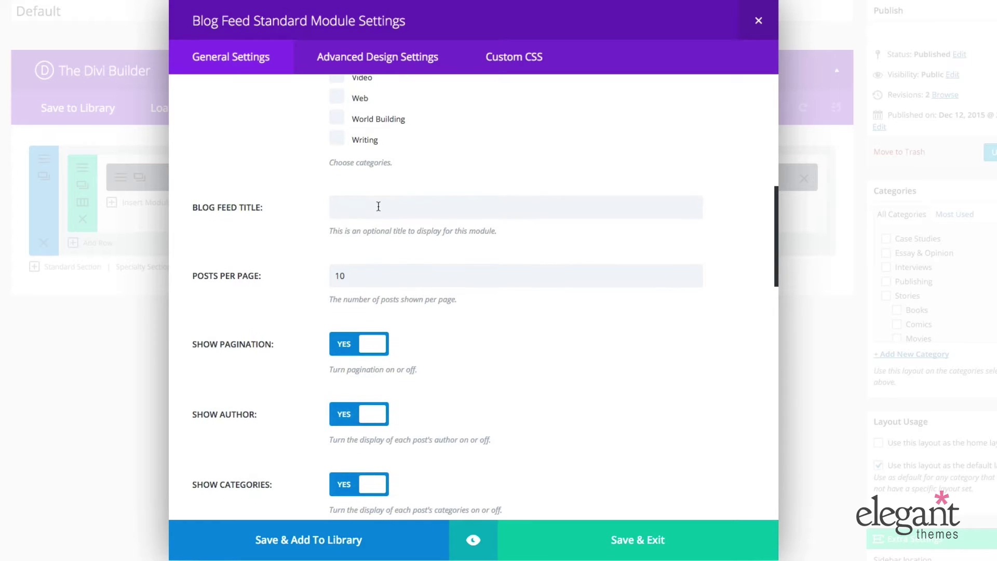
{"action": "left_click", "coordinate": [379, 206]}
{"action": "scroll", "coordinate": [423, 205], "scroll_direction": "down", "scroll_amount": 1}
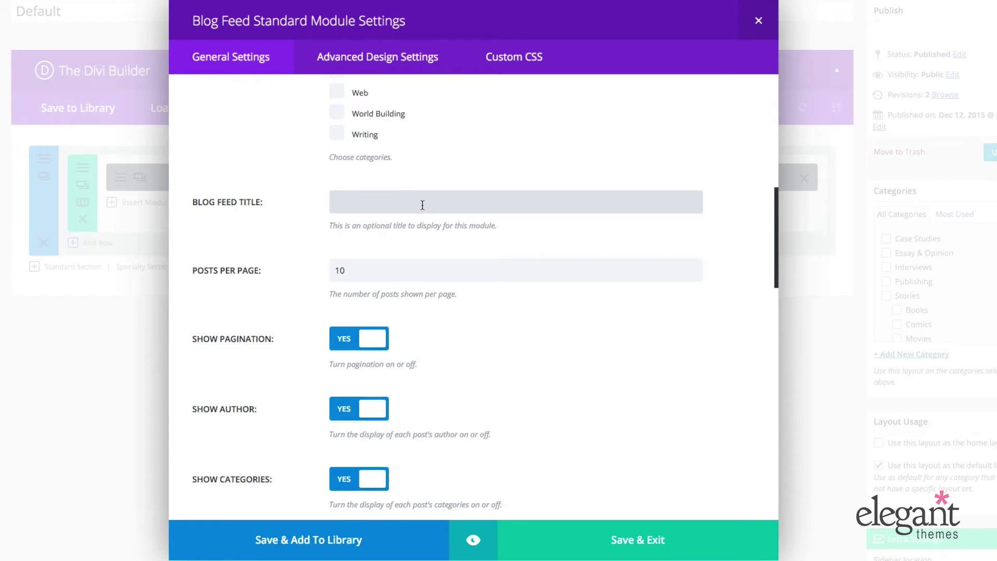
{"action": "scroll", "coordinate": [423, 205], "scroll_direction": "down", "scroll_amount": 2}
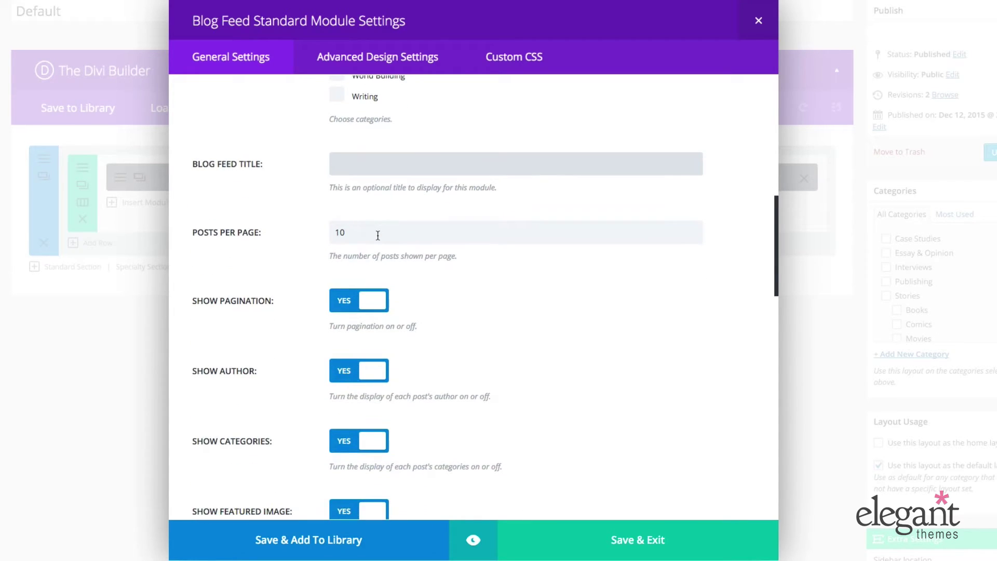
{"action": "scroll", "coordinate": [307, 239], "scroll_direction": "down", "scroll_amount": 3}
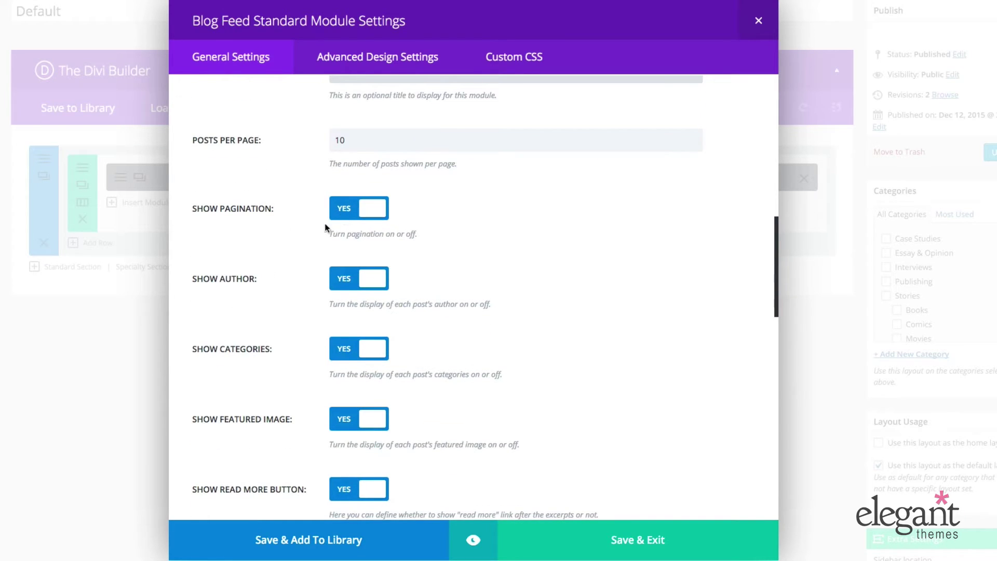
Review the module's display options for pagination, author, categories, featured image, read more button, date, featured posts, comments and rating.
{"action": "scroll", "coordinate": [275, 229], "scroll_direction": "down", "scroll_amount": 2}
{"action": "scroll", "coordinate": [311, 228], "scroll_direction": "down", "scroll_amount": 2}
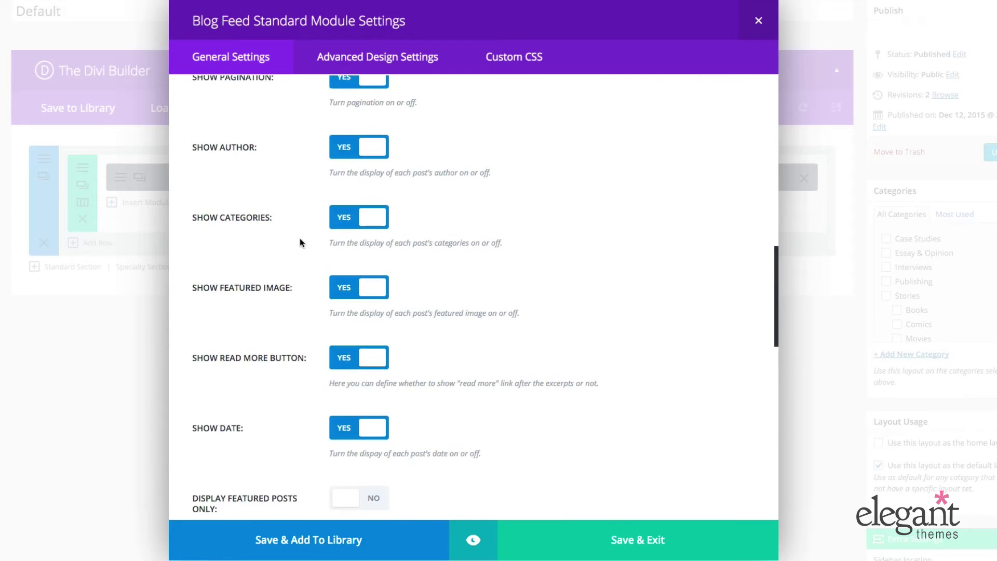
{"action": "scroll", "coordinate": [284, 244], "scroll_direction": "down", "scroll_amount": 2}
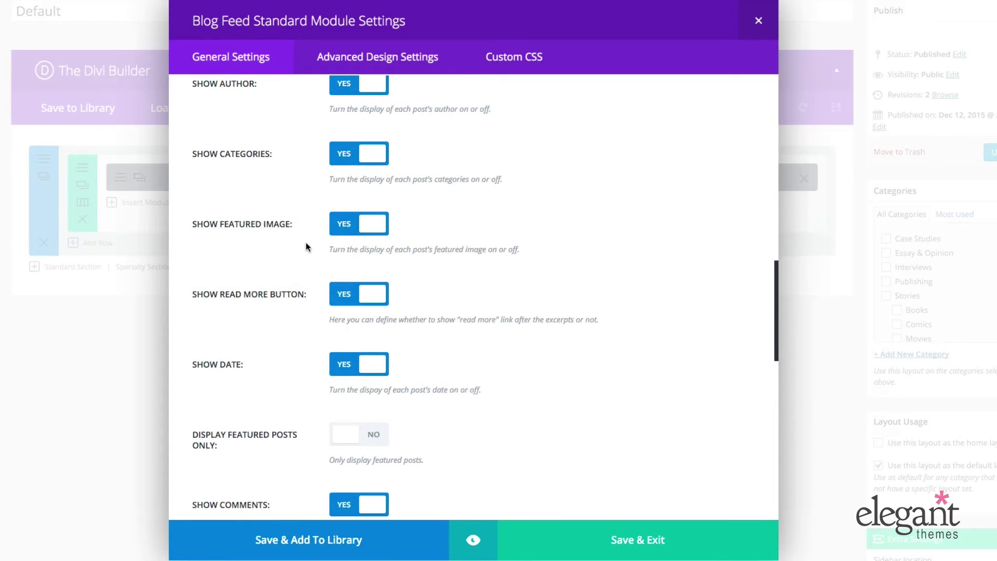
{"action": "scroll", "coordinate": [311, 246], "scroll_direction": "down", "scroll_amount": 2}
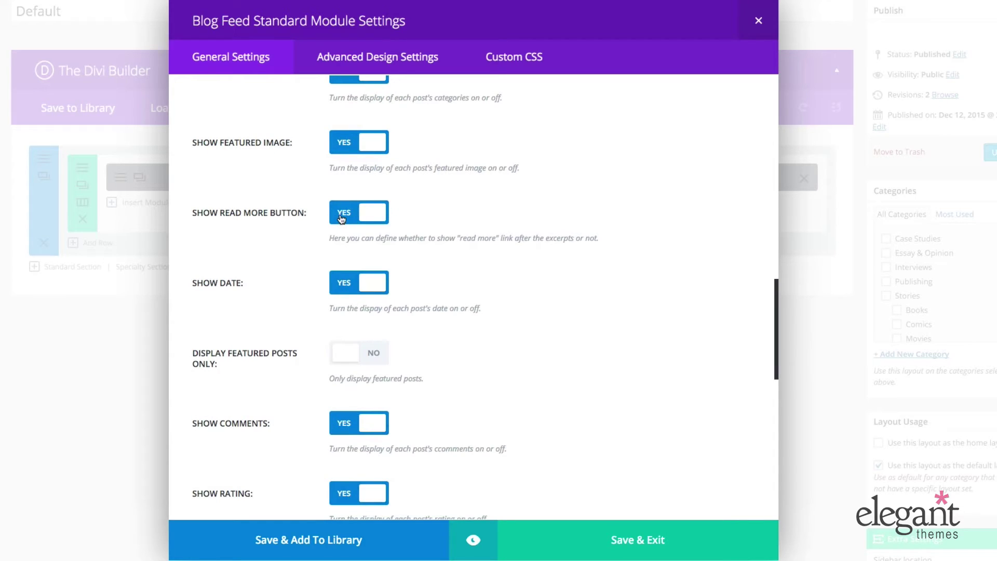
{"action": "scroll", "coordinate": [342, 218], "scroll_direction": "down", "scroll_amount": 2}
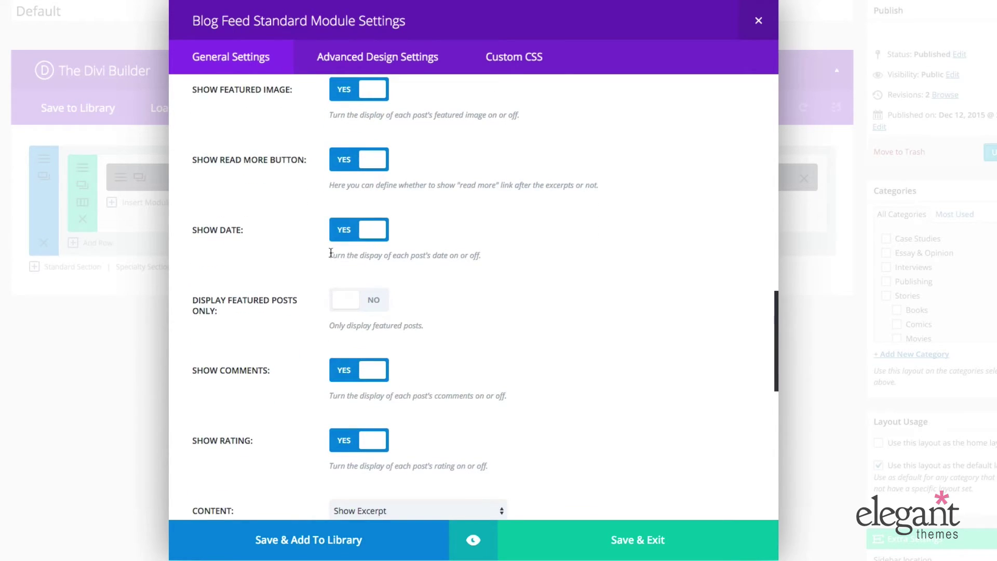
{"action": "scroll", "coordinate": [330, 254], "scroll_direction": "down", "scroll_amount": 2}
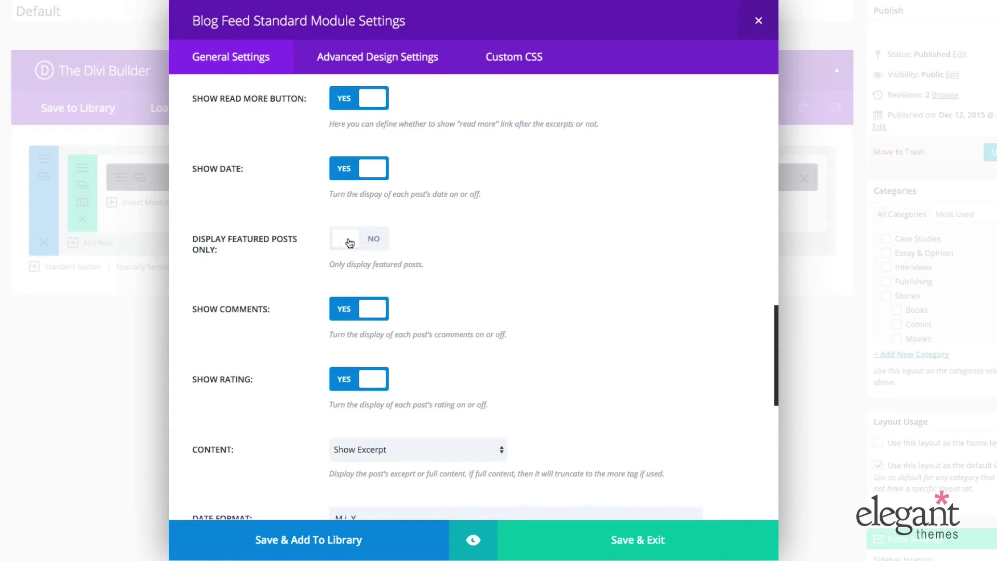
{"action": "scroll", "coordinate": [291, 286], "scroll_direction": "down", "scroll_amount": 2}
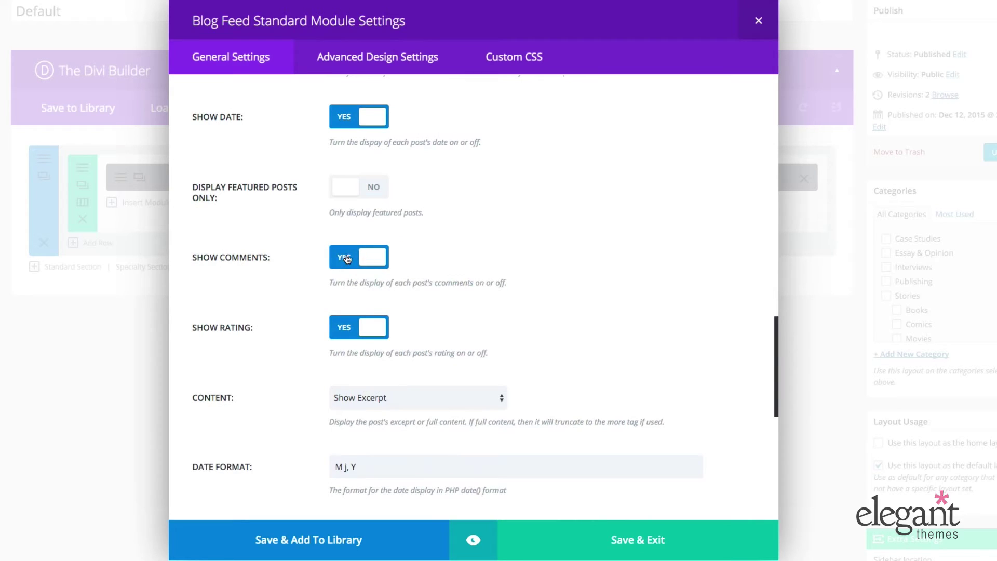
{"action": "scroll", "coordinate": [265, 276], "scroll_direction": "down", "scroll_amount": 3}
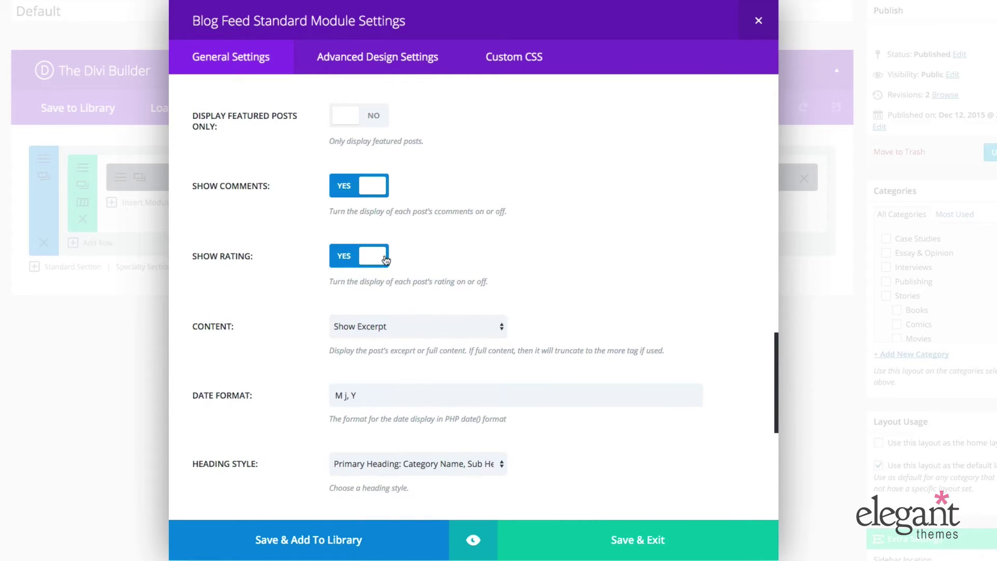
{"action": "scroll", "coordinate": [251, 292], "scroll_direction": "down", "scroll_amount": 3}
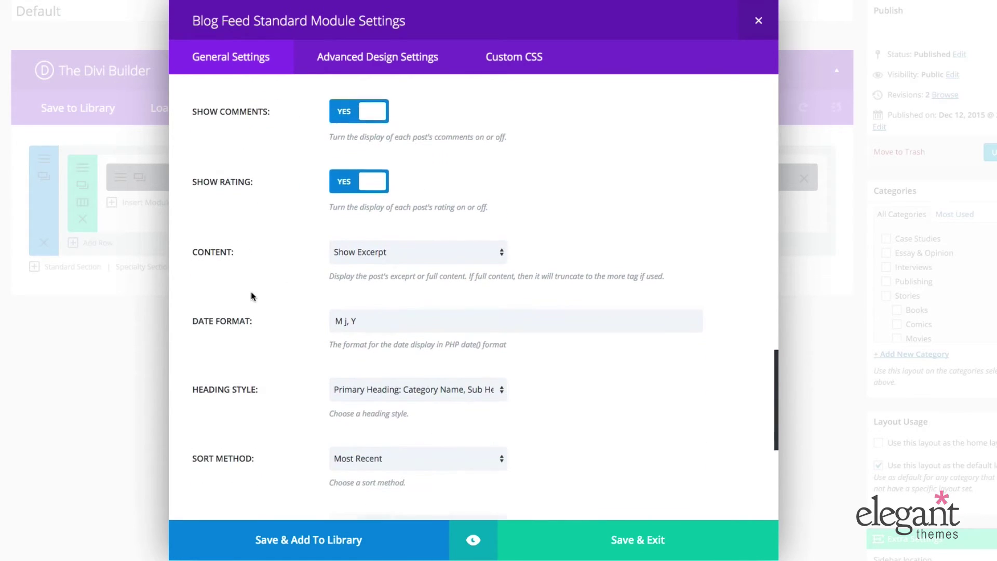
Review the module's content display choices, keeping Show Excerpt, along with the date format and heading style settings.
{"action": "left_click", "coordinate": [377, 250]}
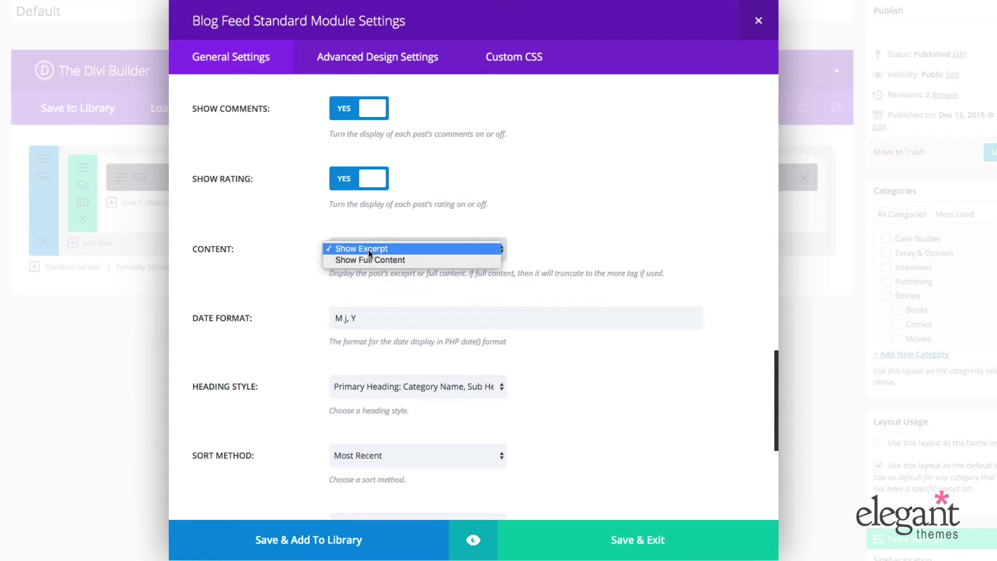
{"action": "left_click", "coordinate": [367, 247]}
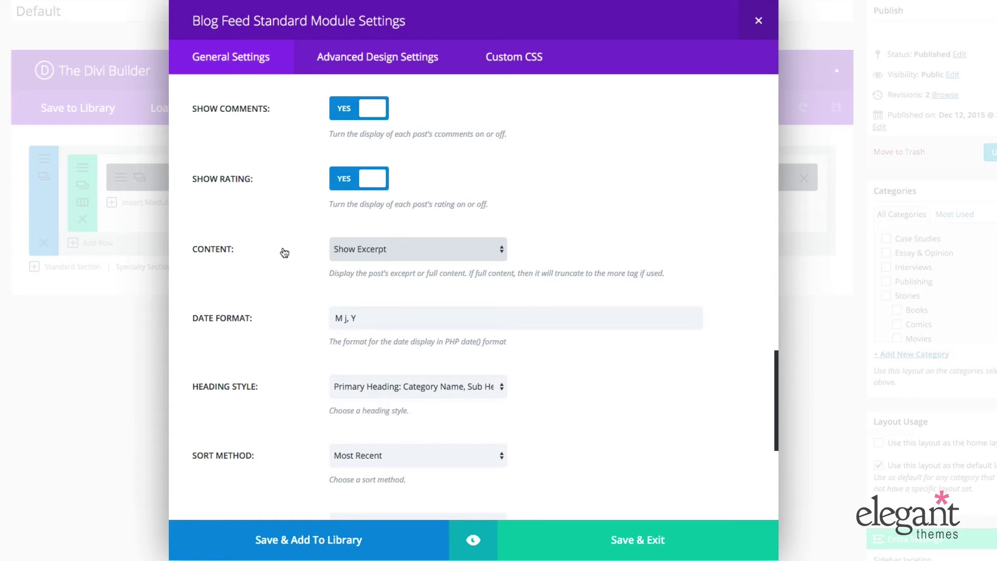
{"action": "scroll", "coordinate": [285, 252], "scroll_direction": "down", "scroll_amount": 4}
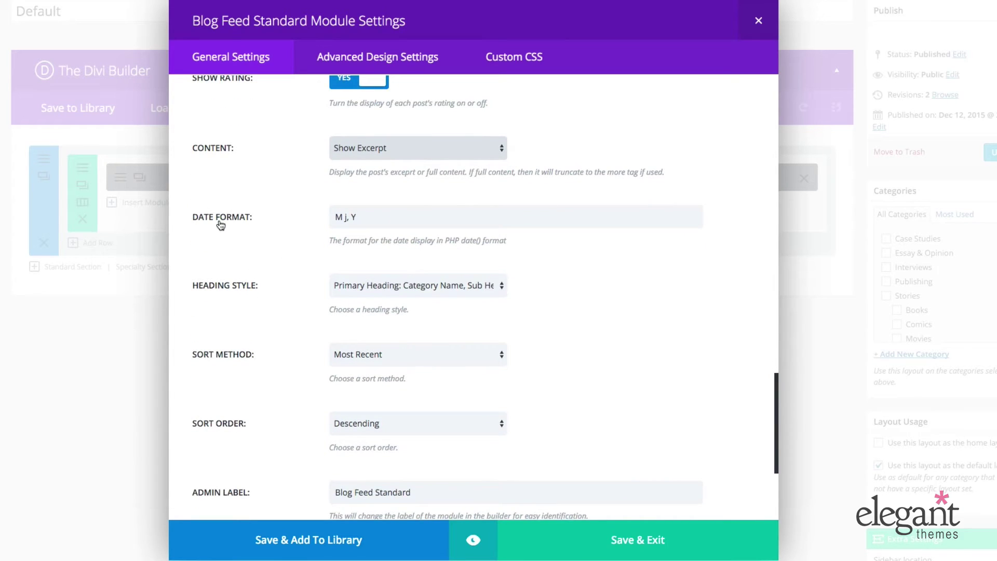
{"action": "scroll", "coordinate": [292, 257], "scroll_direction": "down", "scroll_amount": 3}
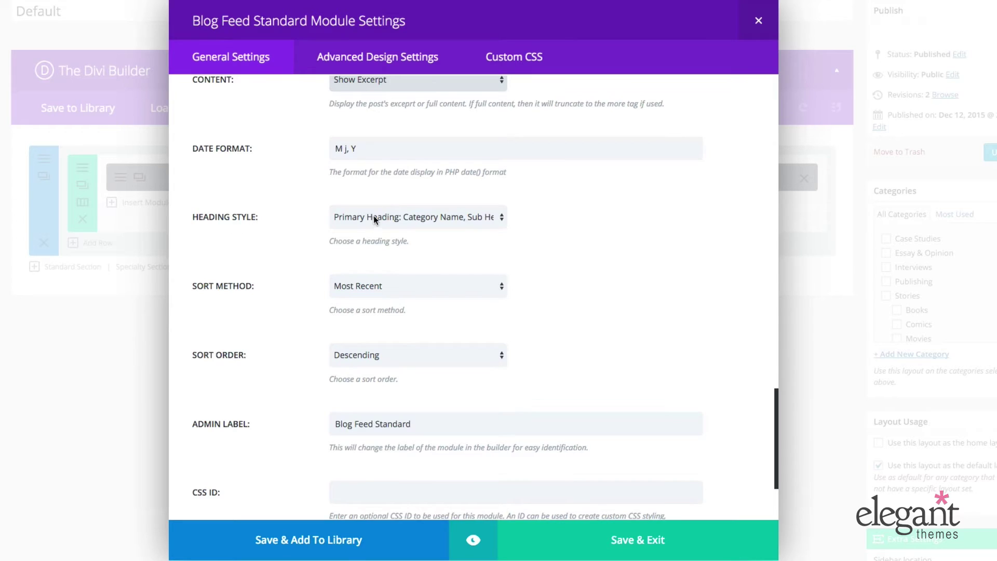
{"action": "scroll", "coordinate": [332, 270], "scroll_direction": "down", "scroll_amount": 4}
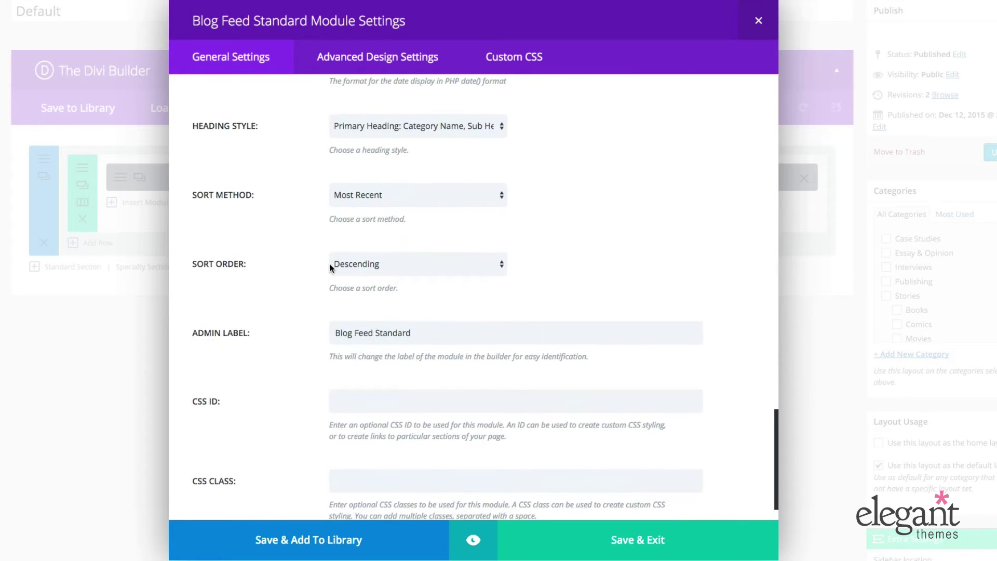
Review the available sort method and sort order choices without changing either one.
{"action": "scroll", "coordinate": [302, 215], "scroll_direction": "down", "scroll_amount": 1}
{"action": "left_click", "coordinate": [344, 179]}
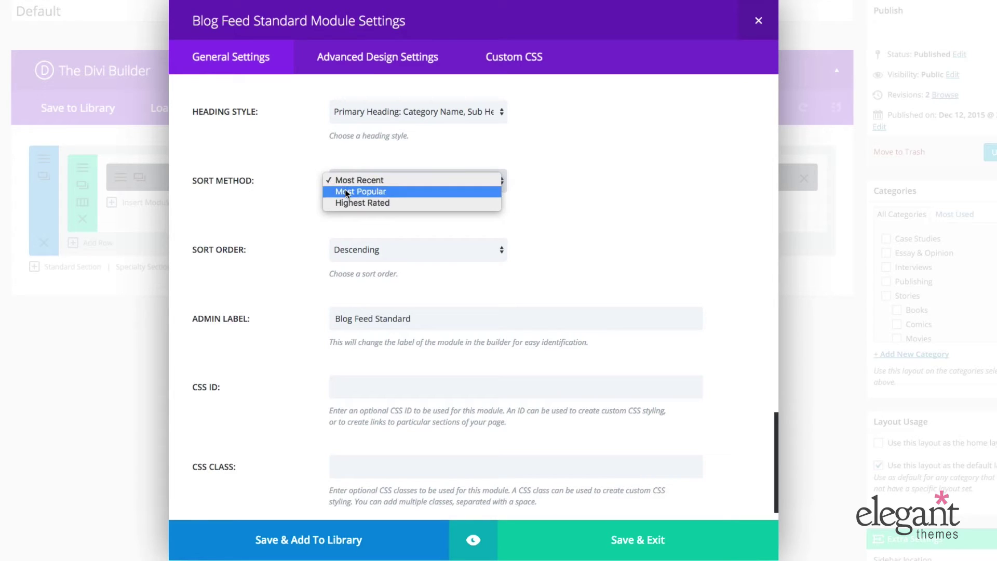
{"action": "left_click", "coordinate": [290, 185]}
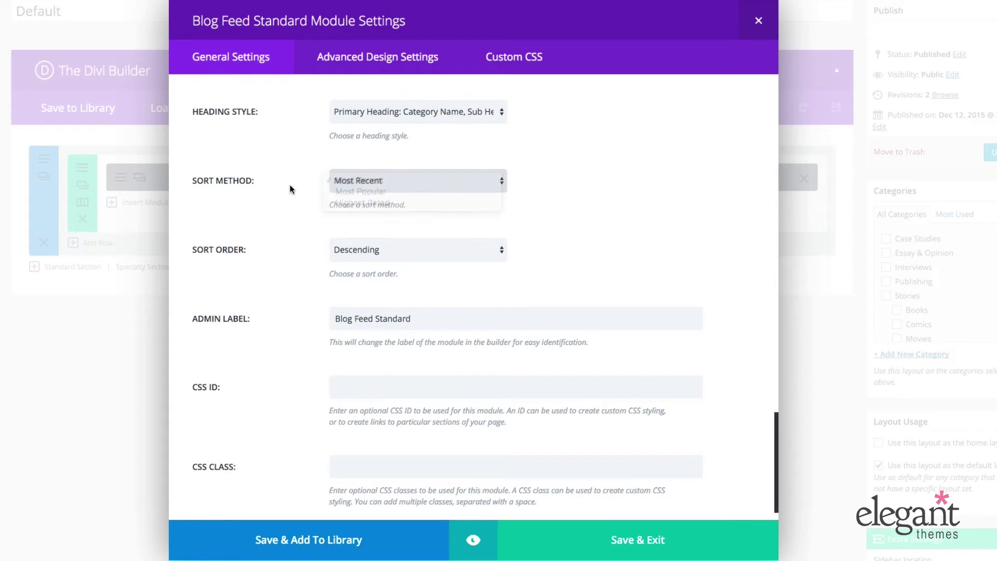
{"action": "scroll", "coordinate": [291, 194], "scroll_direction": "down", "scroll_amount": 1}
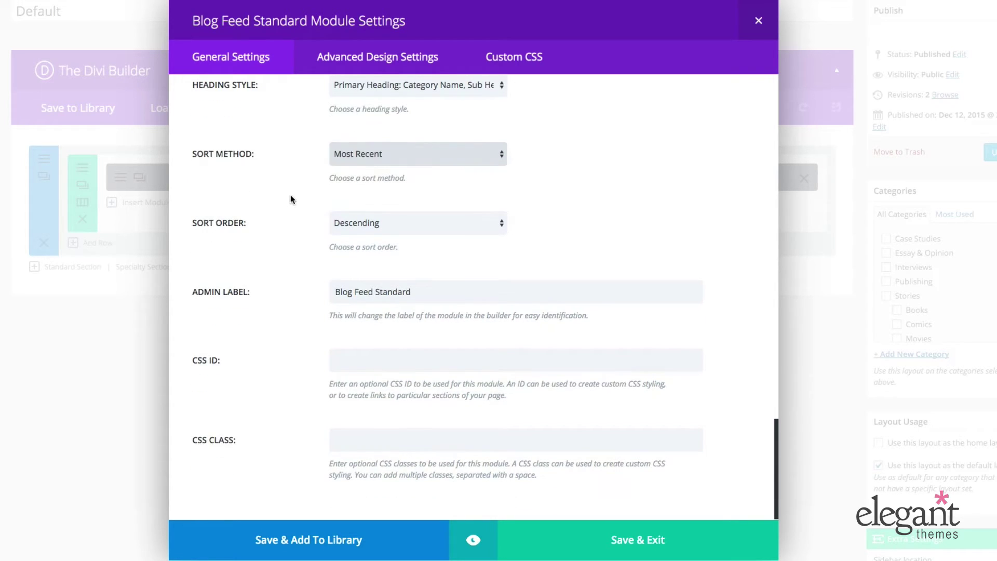
{"action": "left_click", "coordinate": [360, 225]}
{"action": "left_click", "coordinate": [279, 223]}
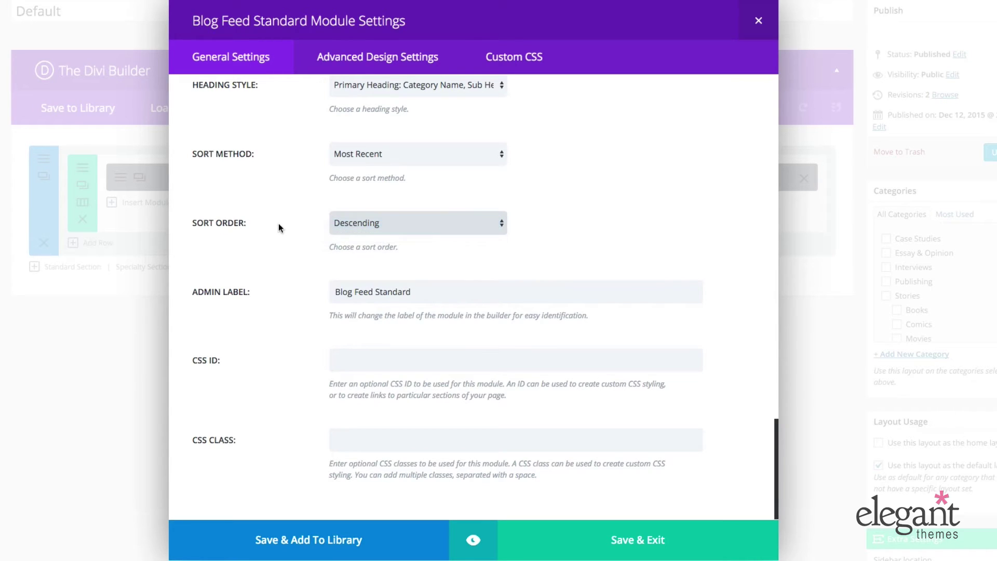
Review the module's admin label, CSS ID and CSS class settings.
{"action": "left_click", "coordinate": [428, 292]}
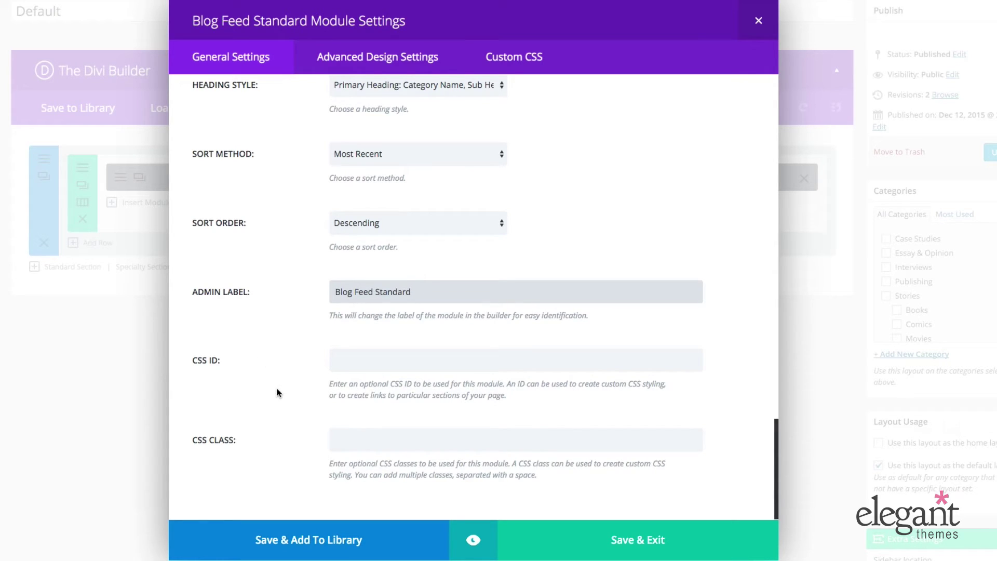
{"action": "left_click", "coordinate": [379, 355]}
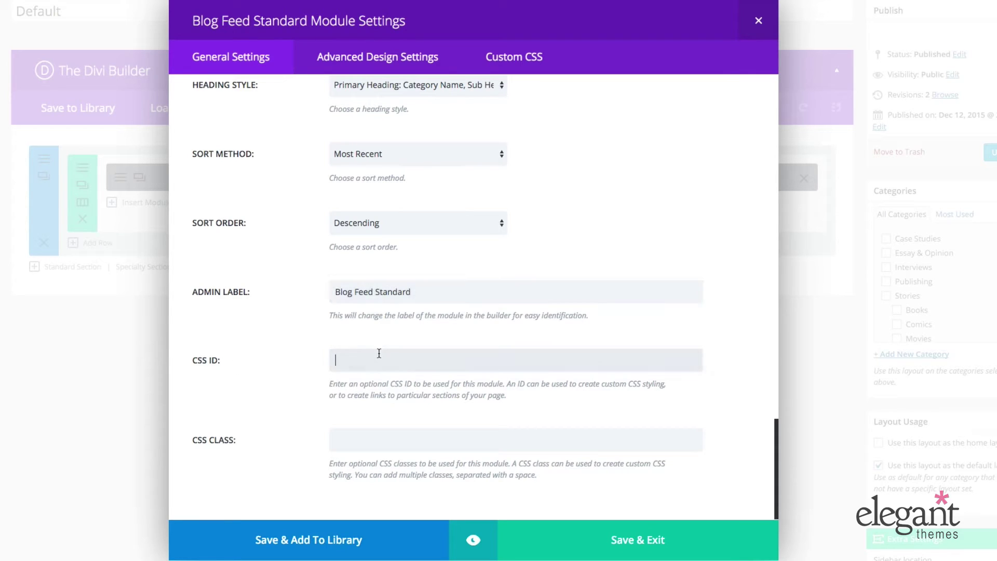
{"action": "left_click", "coordinate": [373, 442]}
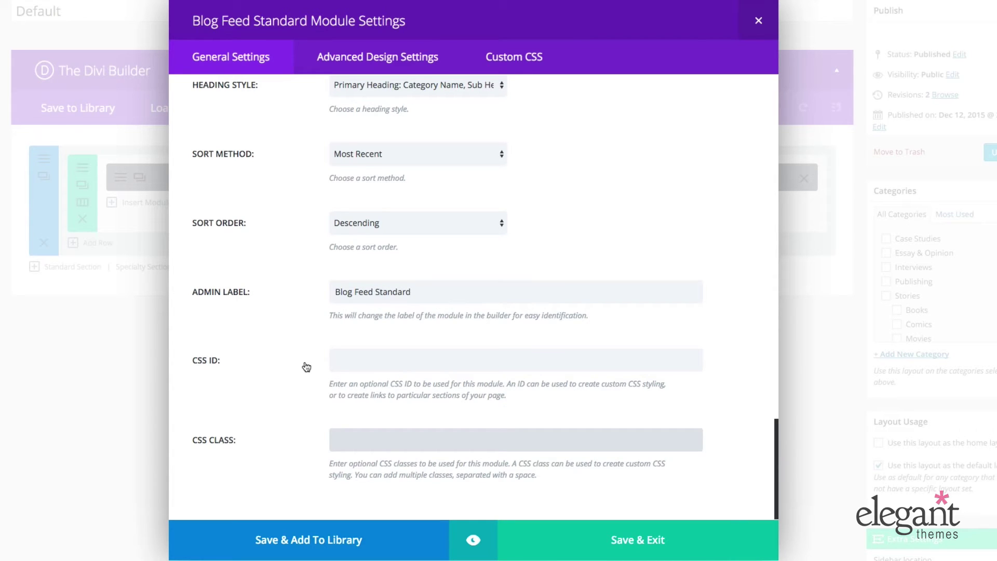
{"action": "scroll", "coordinate": [306, 368], "scroll_direction": "up", "scroll_amount": 15}
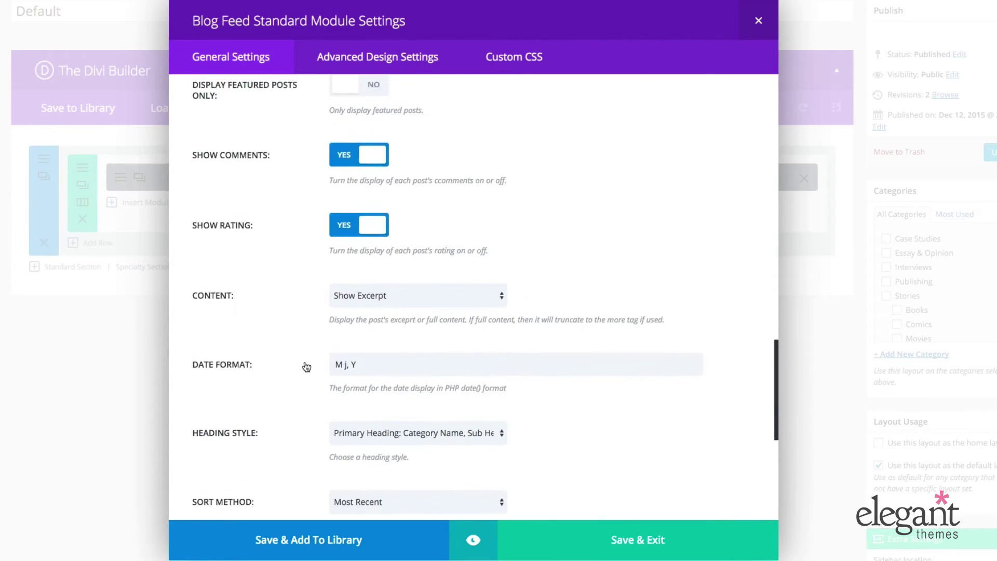
Open the module's advanced design settings and examine the max width and header text options.
{"action": "left_click", "coordinate": [350, 61]}
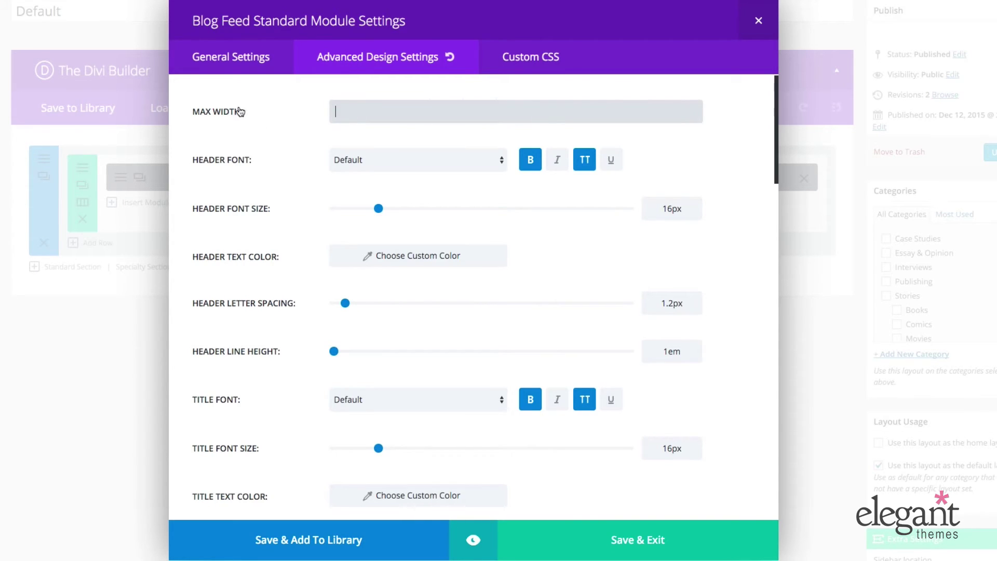
{"action": "scroll", "coordinate": [286, 217], "scroll_direction": "down", "scroll_amount": 1}
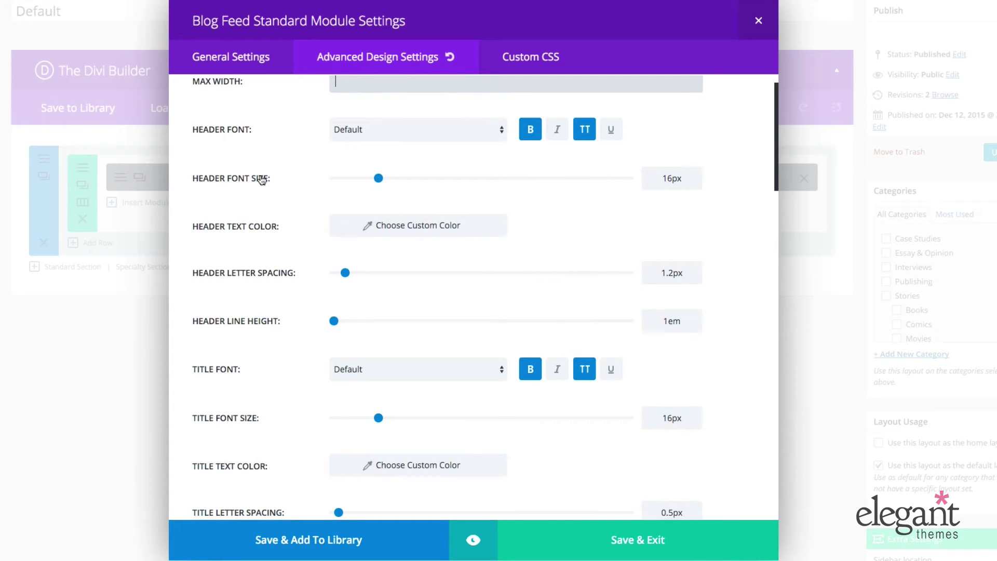
{"action": "scroll", "coordinate": [325, 191], "scroll_direction": "down", "scroll_amount": 1}
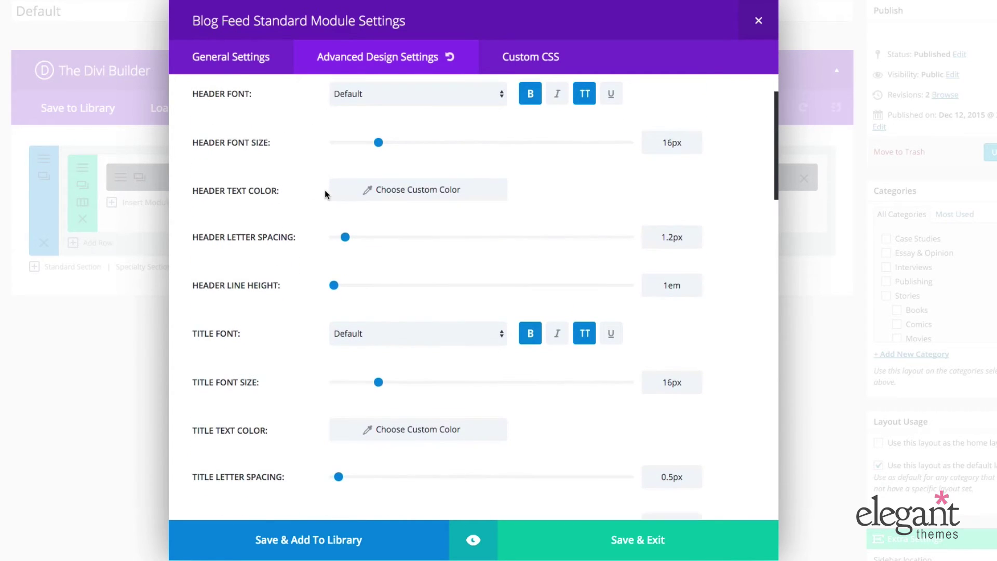
{"action": "scroll", "coordinate": [291, 205], "scroll_direction": "down", "scroll_amount": 1}
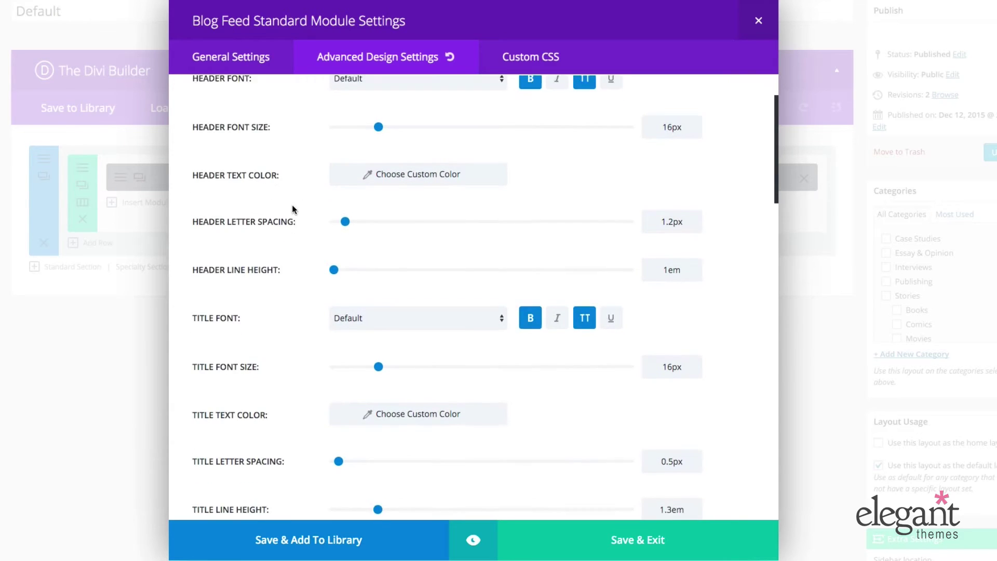
{"action": "scroll", "coordinate": [311, 212], "scroll_direction": "down", "scroll_amount": 2}
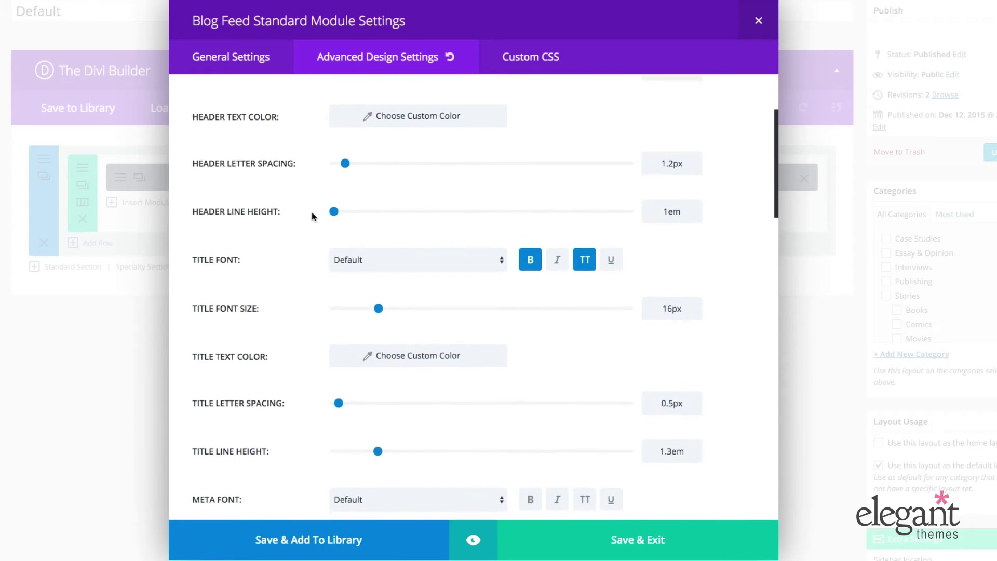
Examine the title, meta and body text options for font, size, color, letter spacing and line height.
{"action": "scroll", "coordinate": [313, 213], "scroll_direction": "down", "scroll_amount": 3}
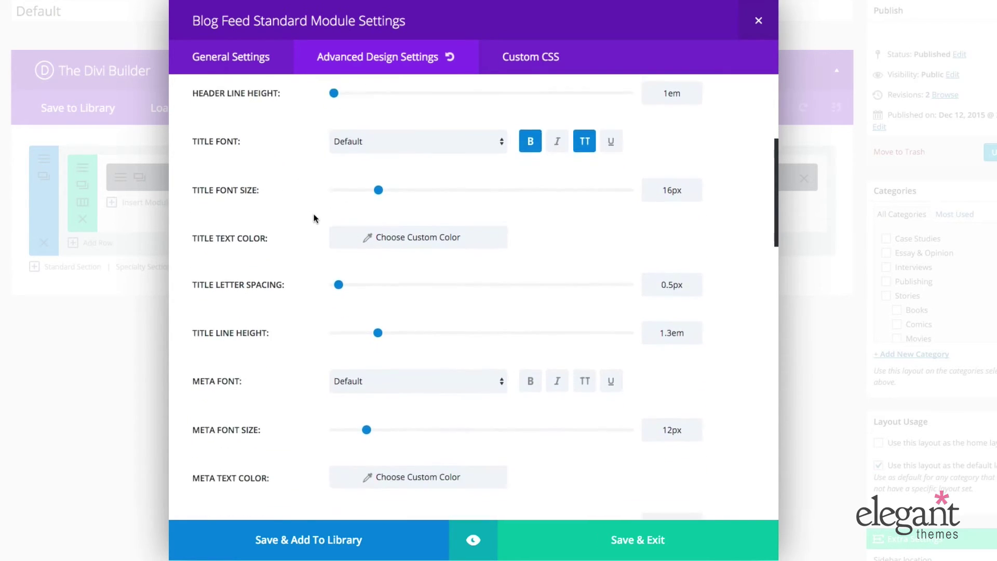
{"action": "scroll", "coordinate": [314, 218], "scroll_direction": "down", "scroll_amount": 1}
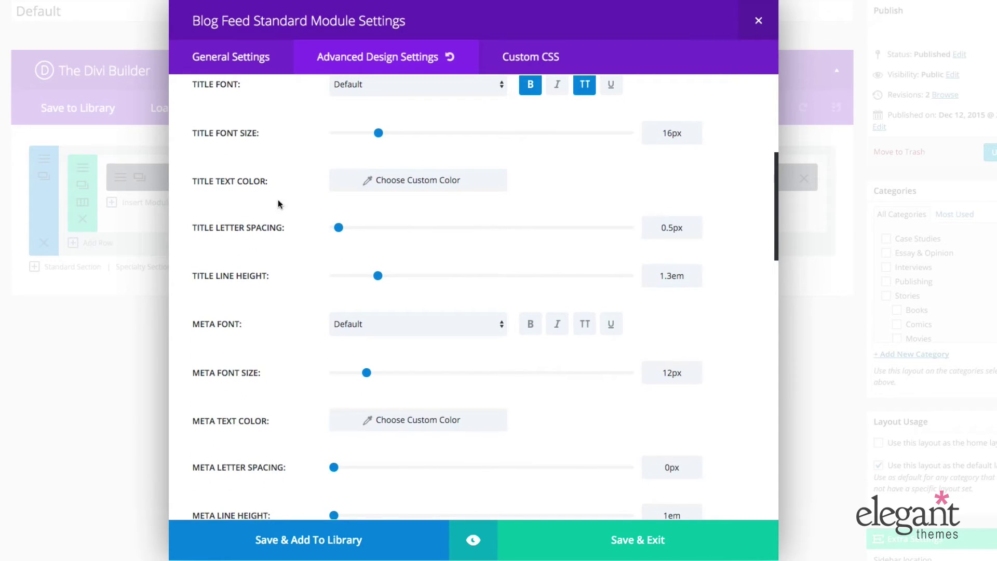
{"action": "scroll", "coordinate": [299, 236], "scroll_direction": "down", "scroll_amount": 1}
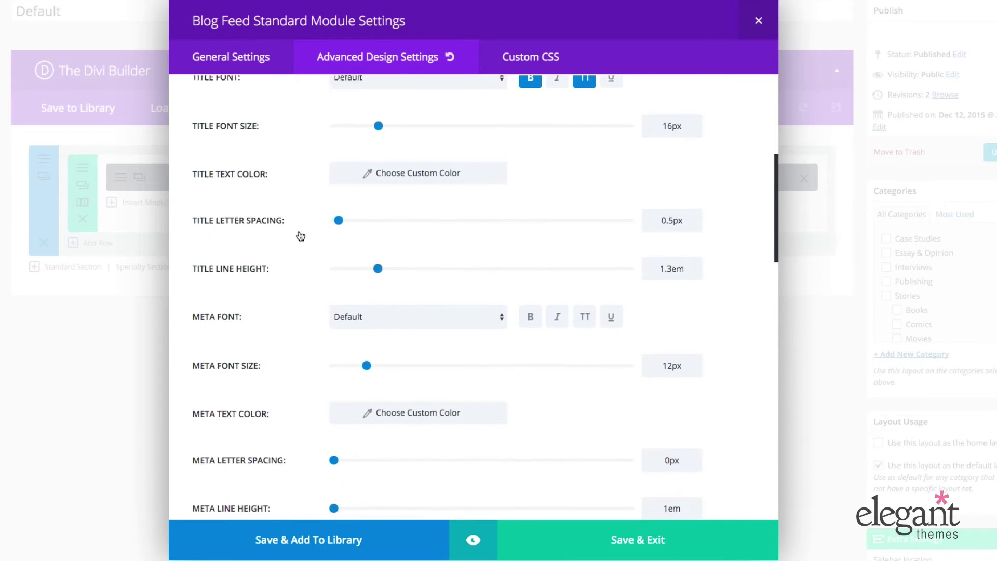
{"action": "scroll", "coordinate": [283, 172], "scroll_direction": "up", "scroll_amount": 3}
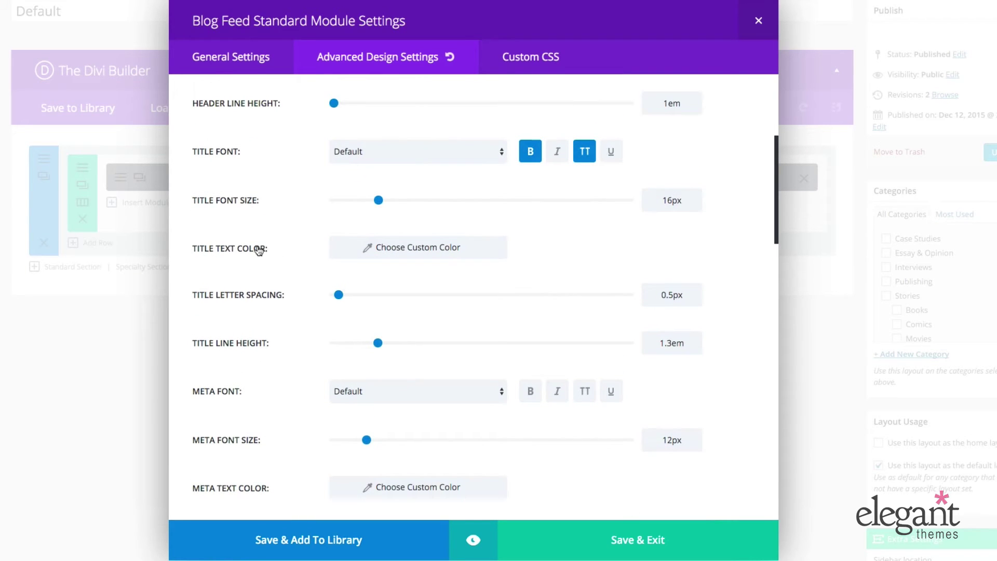
{"action": "scroll", "coordinate": [264, 289], "scroll_direction": "down", "scroll_amount": 2}
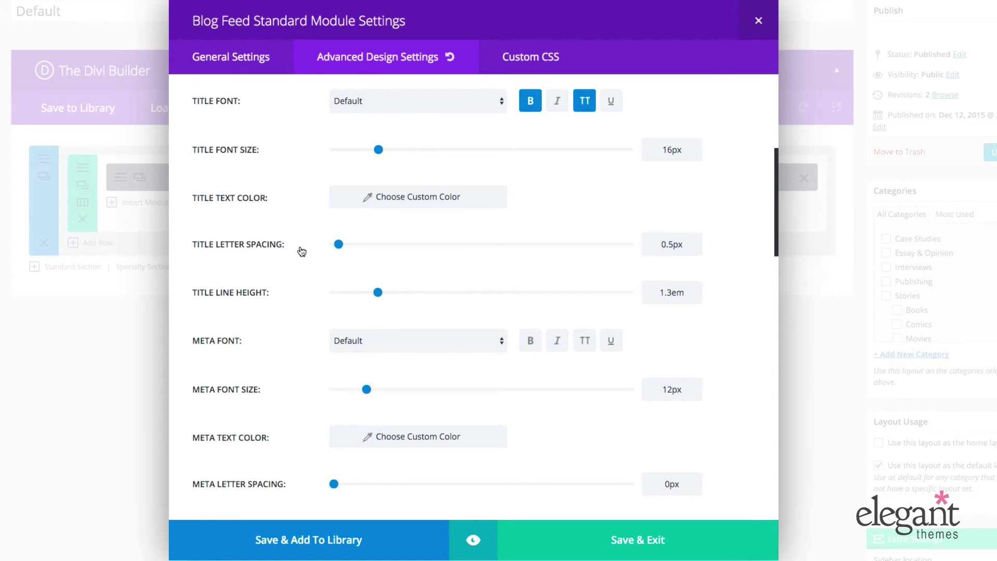
{"action": "scroll", "coordinate": [302, 252], "scroll_direction": "down", "scroll_amount": 10}
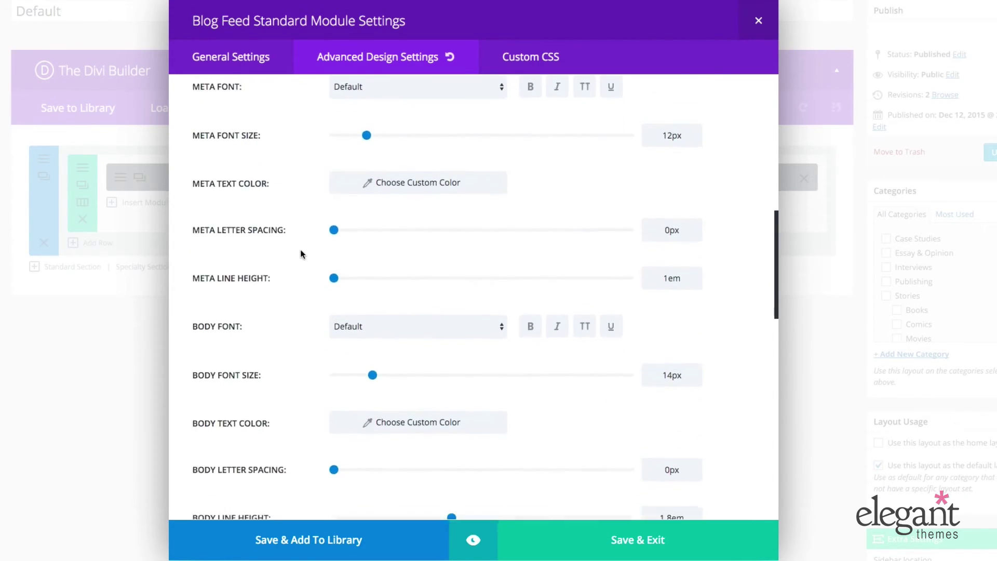
{"action": "scroll", "coordinate": [301, 252], "scroll_direction": "down", "scroll_amount": 12}
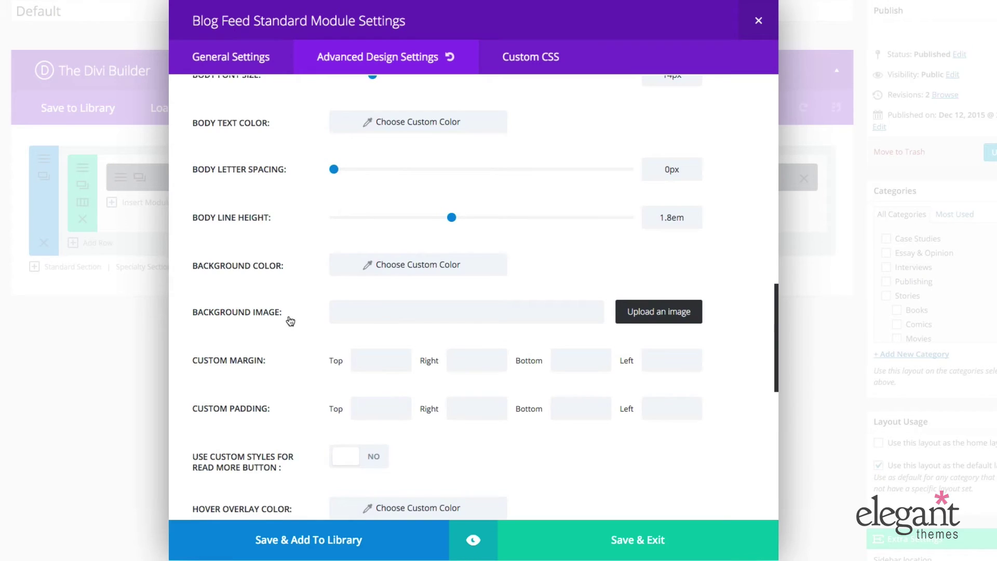
Examine the custom margin and custom padding fields for each side of the module without entering values.
{"action": "scroll", "coordinate": [287, 320], "scroll_direction": "down", "scroll_amount": 3}
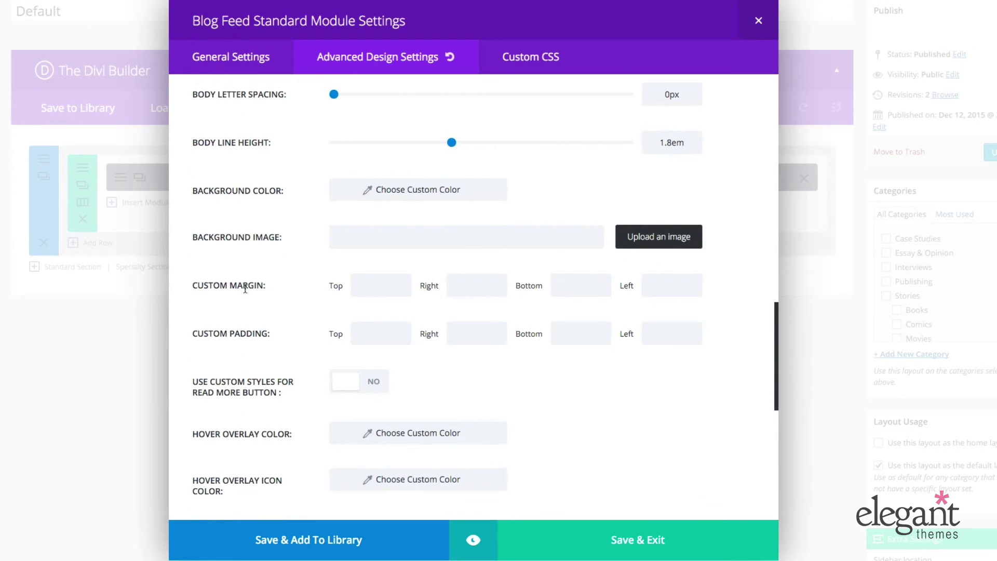
{"action": "left_click", "coordinate": [381, 285]}
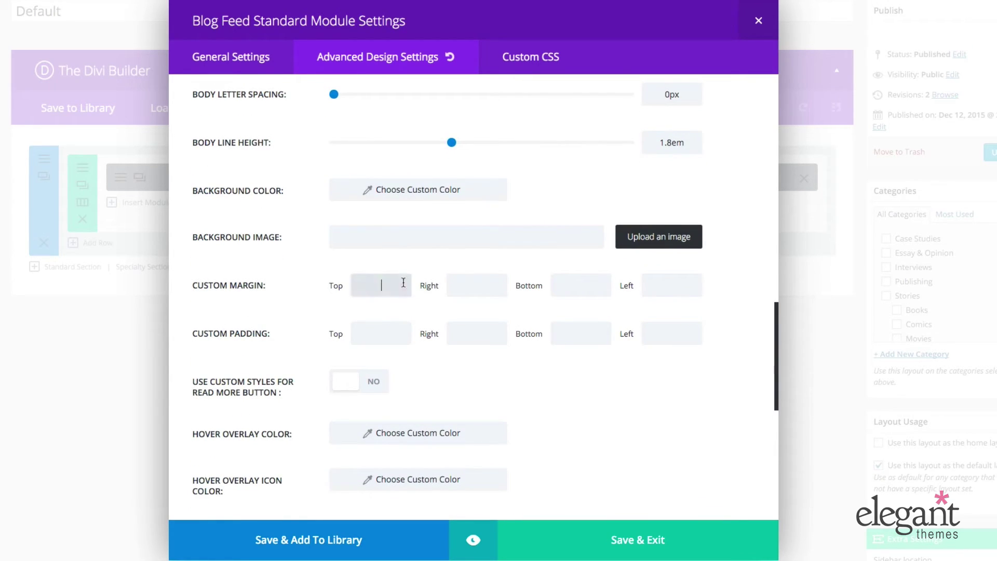
{"action": "left_click", "coordinate": [463, 284]}
{"action": "left_click", "coordinate": [580, 284]}
{"action": "left_click", "coordinate": [662, 281]}
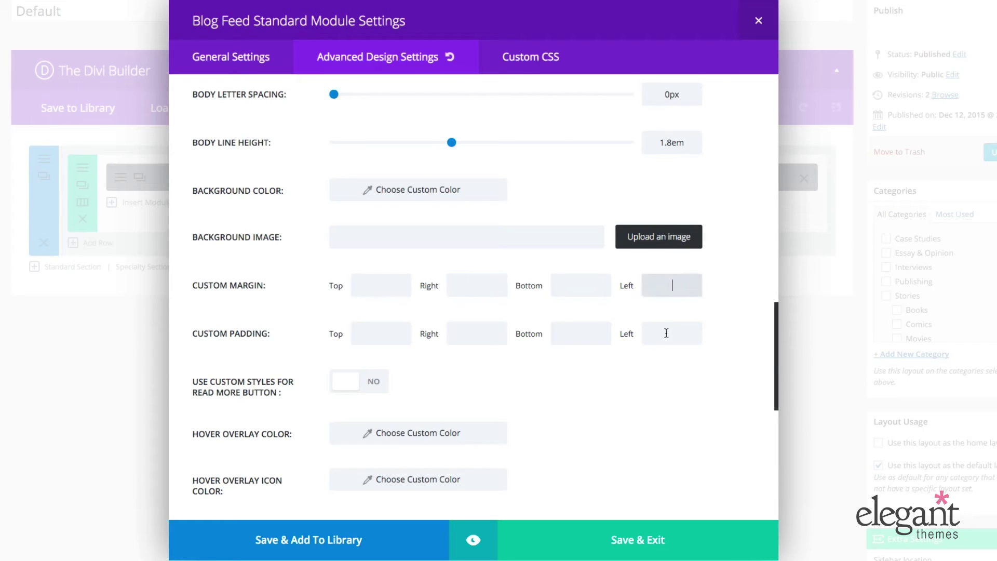
{"action": "left_click", "coordinate": [667, 333]}
{"action": "left_click", "coordinate": [581, 335]}
{"action": "left_click", "coordinate": [474, 335]}
{"action": "left_click", "coordinate": [389, 337]}
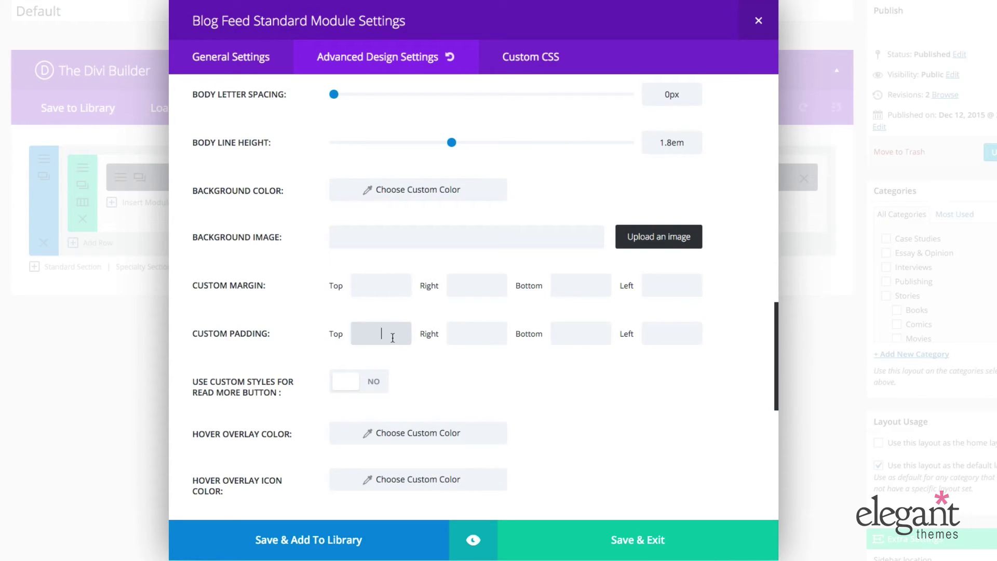
{"action": "left_click", "coordinate": [304, 293]}
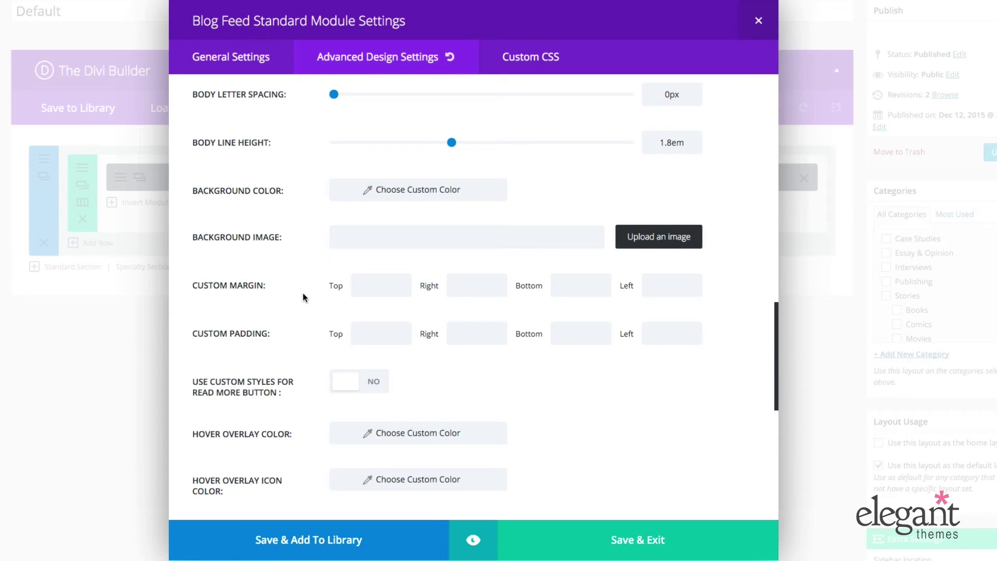
Enable custom styles for the read more button and review its text, color, border, font and icon options.
{"action": "scroll", "coordinate": [304, 295], "scroll_direction": "down", "scroll_amount": 4}
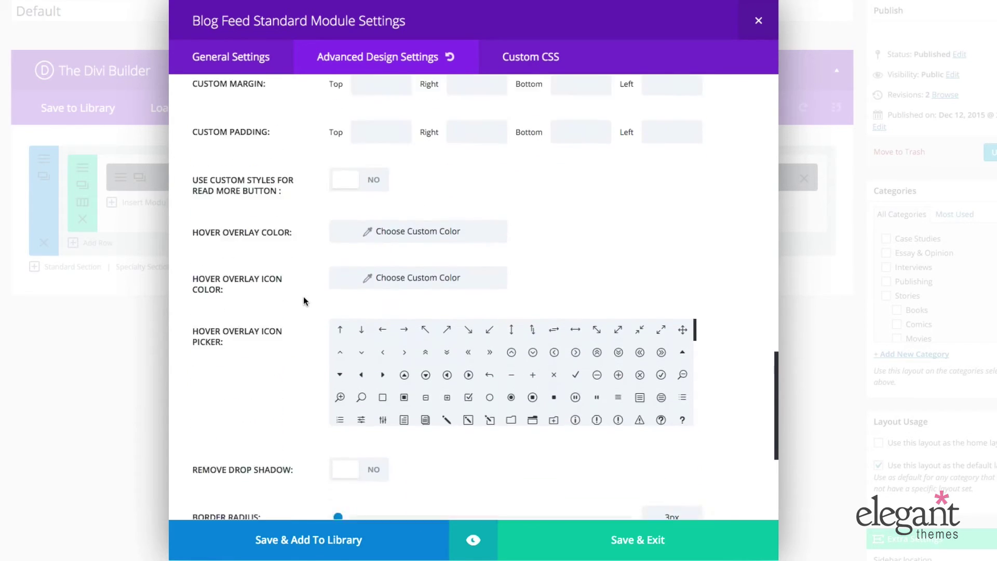
{"action": "scroll", "coordinate": [304, 296], "scroll_direction": "down", "scroll_amount": 3}
{"action": "scroll", "coordinate": [303, 297], "scroll_direction": "up", "scroll_amount": 4}
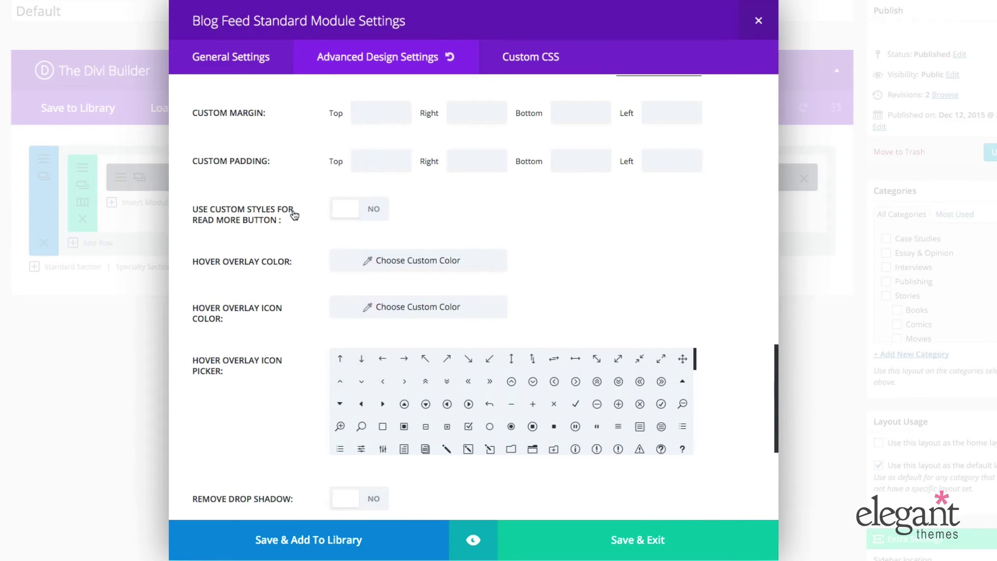
{"action": "left_click", "coordinate": [358, 216]}
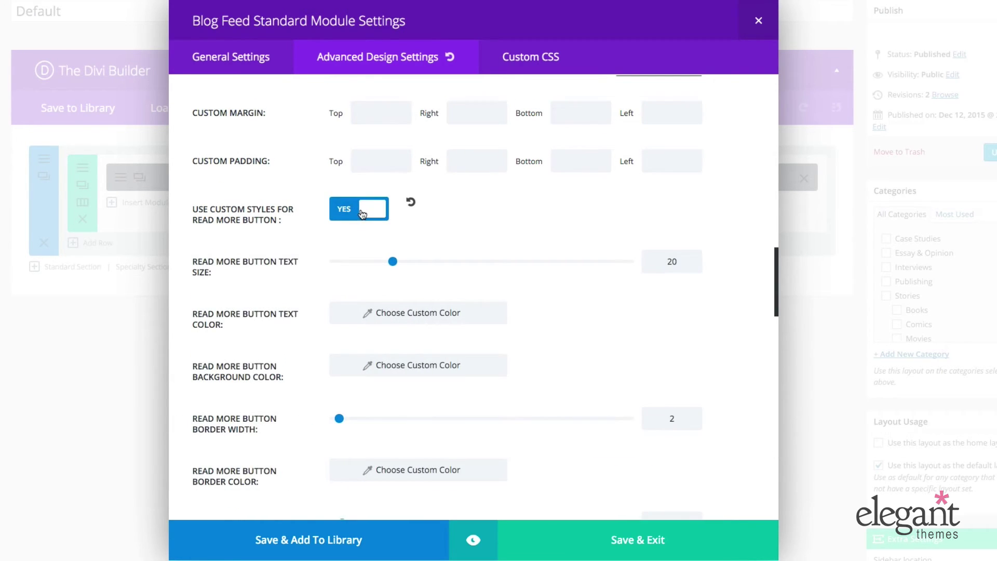
{"action": "scroll", "coordinate": [359, 218], "scroll_direction": "down", "scroll_amount": 2}
{"action": "scroll", "coordinate": [360, 224], "scroll_direction": "down", "scroll_amount": 5}
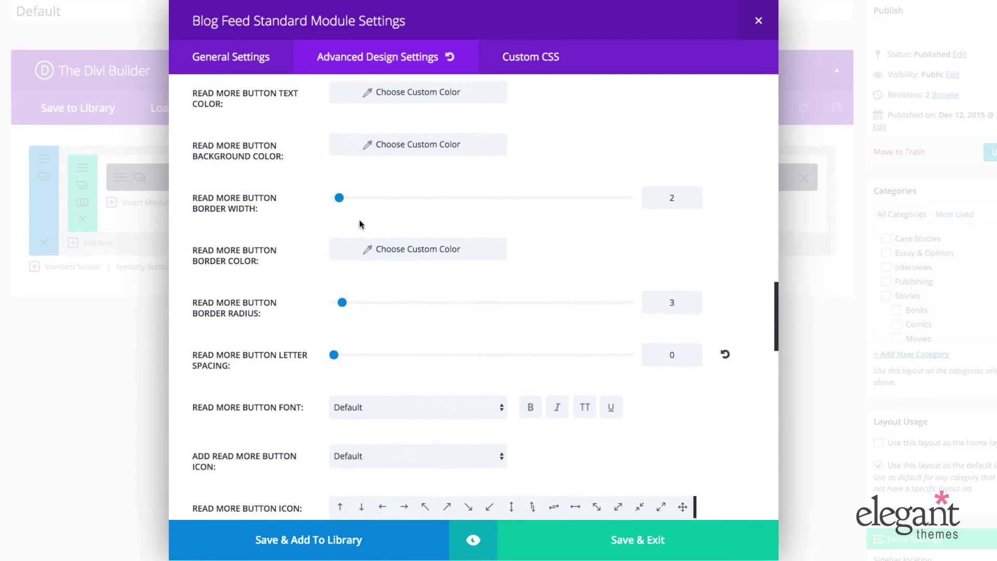
{"action": "scroll", "coordinate": [361, 225], "scroll_direction": "up", "scroll_amount": 6}
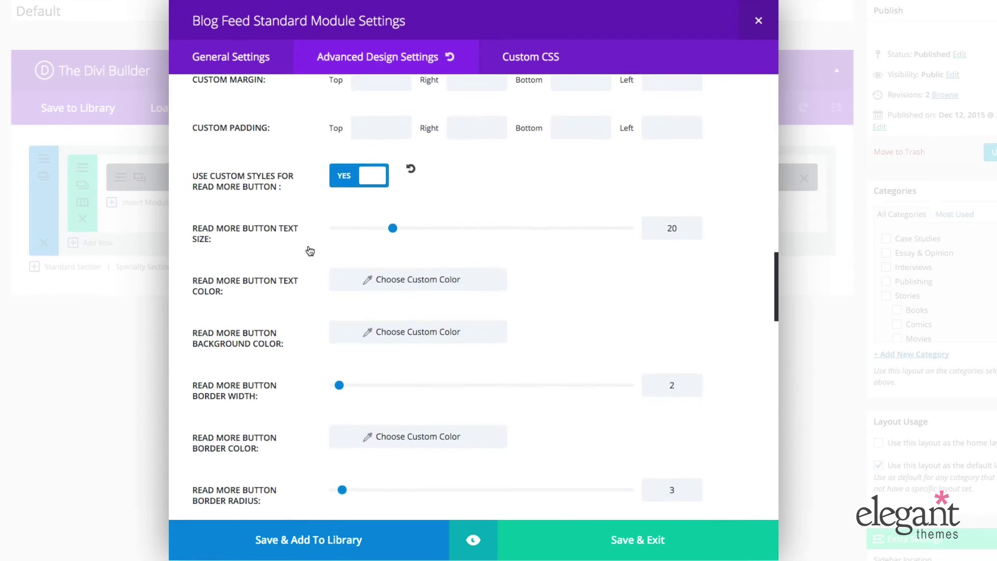
Examine the read more button's text size, colors, border width, border radius, letter spacing, font and icon options.
{"action": "scroll", "coordinate": [291, 265], "scroll_direction": "down", "scroll_amount": 1}
{"action": "scroll", "coordinate": [328, 282], "scroll_direction": "down", "scroll_amount": 1}
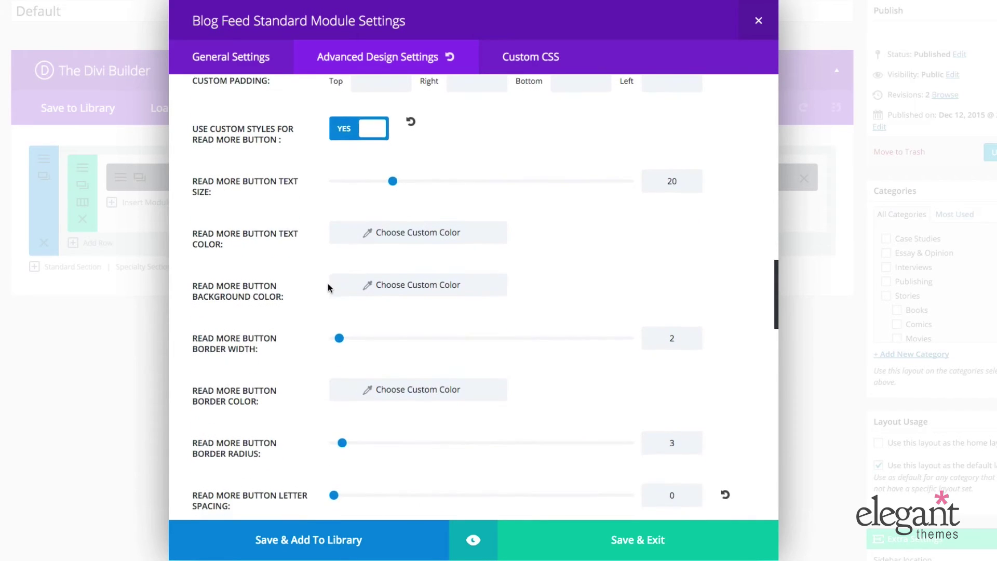
{"action": "scroll", "coordinate": [311, 291], "scroll_direction": "down", "scroll_amount": 1}
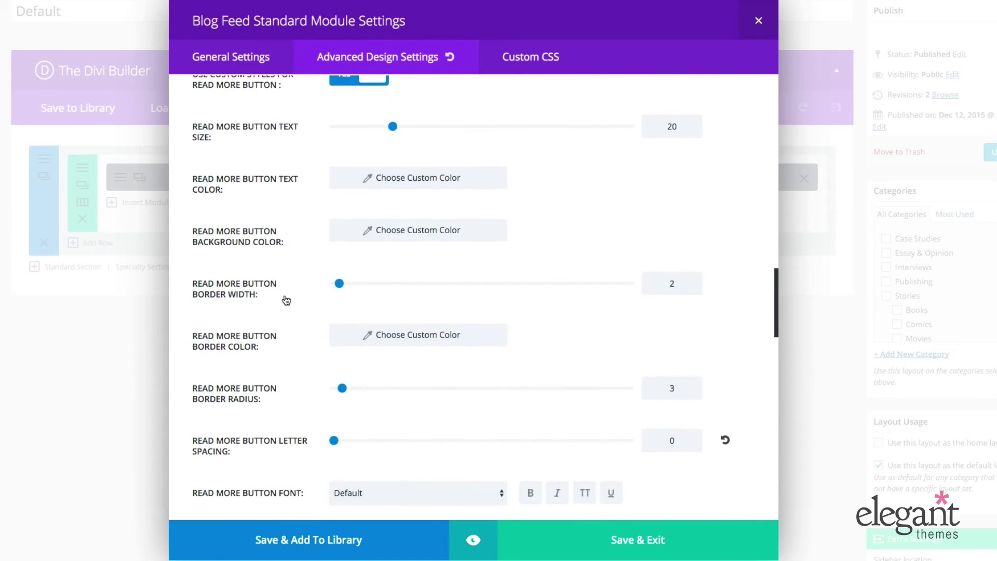
{"action": "scroll", "coordinate": [291, 299], "scroll_direction": "down", "scroll_amount": 1}
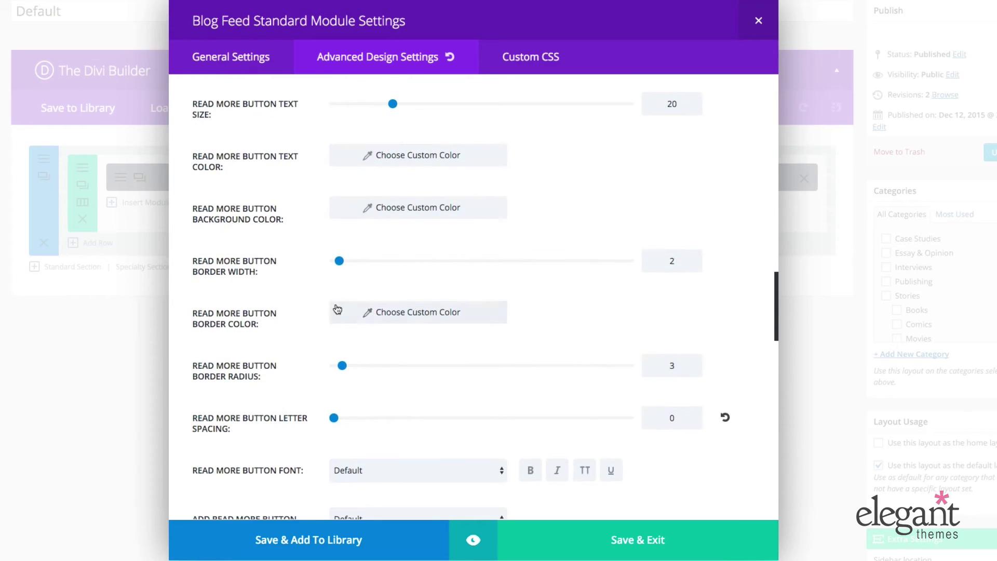
{"action": "scroll", "coordinate": [279, 333], "scroll_direction": "down", "scroll_amount": 1}
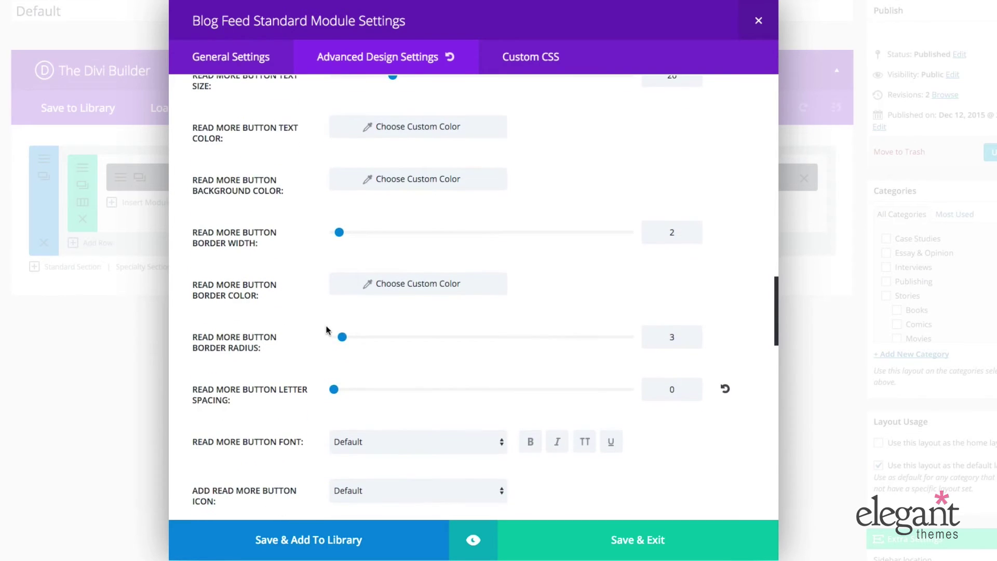
{"action": "scroll", "coordinate": [305, 332], "scroll_direction": "down", "scroll_amount": 3}
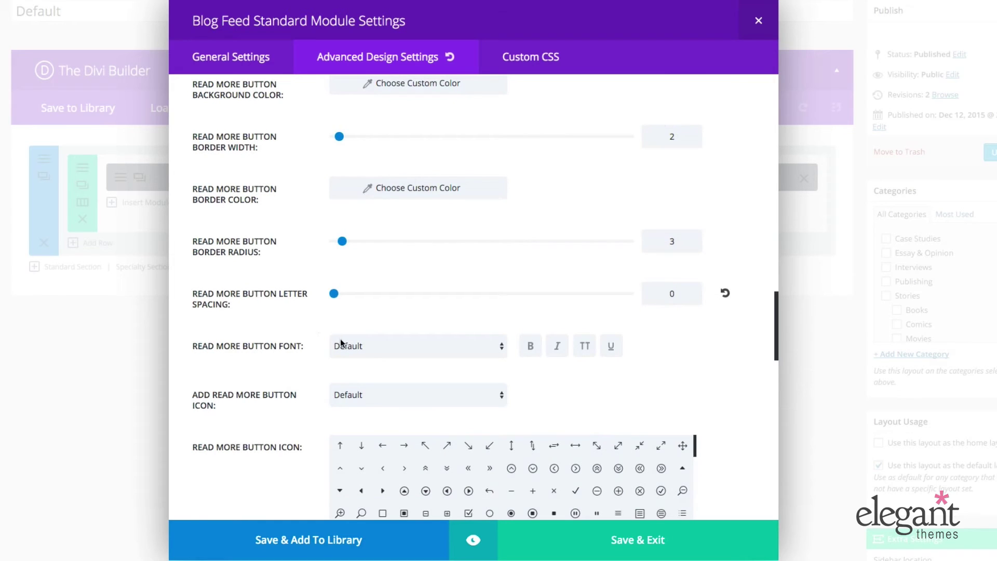
{"action": "scroll", "coordinate": [279, 348], "scroll_direction": "down", "scroll_amount": 1}
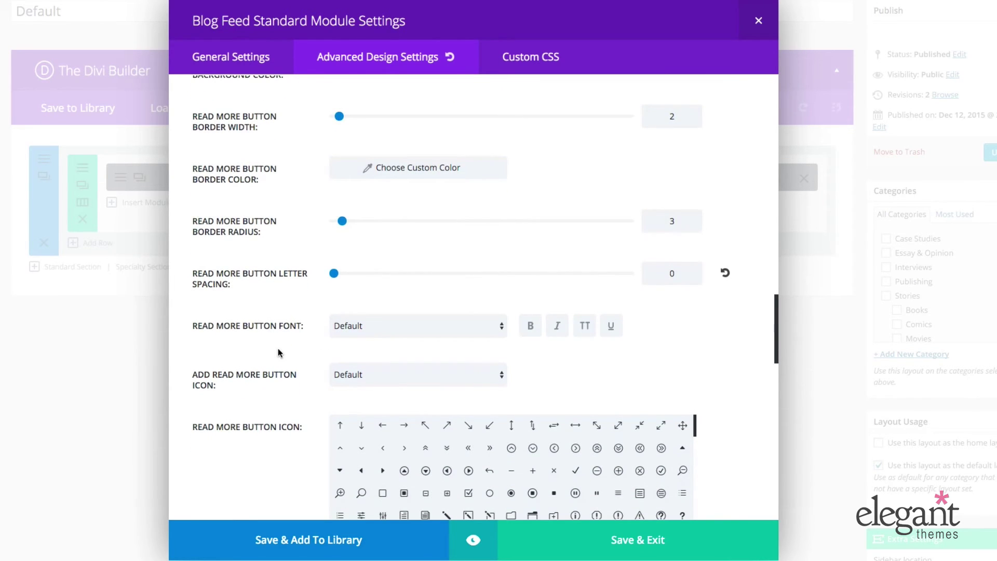
{"action": "scroll", "coordinate": [278, 349], "scroll_direction": "down", "scroll_amount": 4}
Turn off custom styles for the read more button.
{"action": "scroll", "coordinate": [278, 349], "scroll_direction": "up", "scroll_amount": 14}
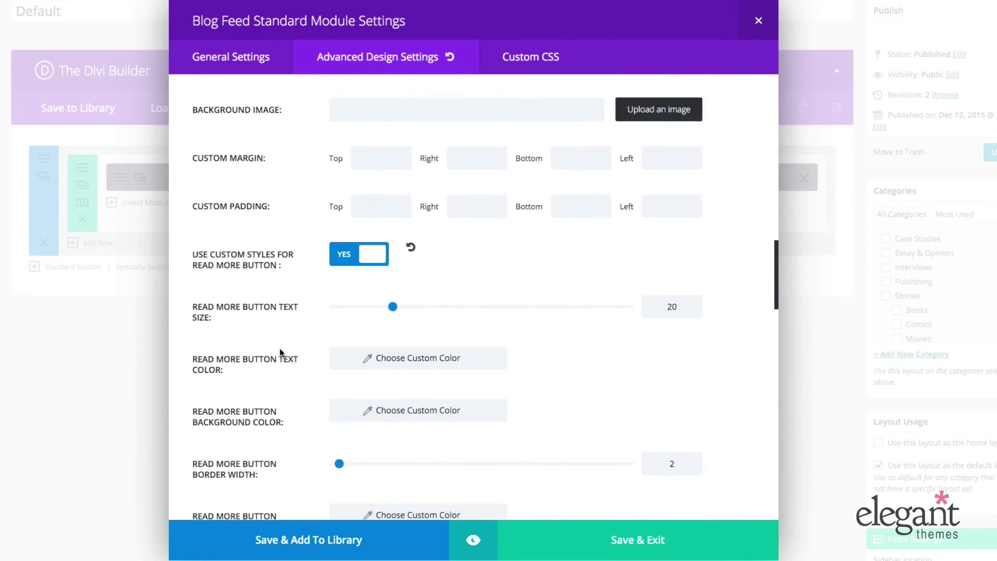
{"action": "scroll", "coordinate": [279, 352], "scroll_direction": "up", "scroll_amount": 1}
{"action": "left_click", "coordinate": [363, 300]}
{"action": "scroll", "coordinate": [290, 353], "scroll_direction": "down", "scroll_amount": 1}
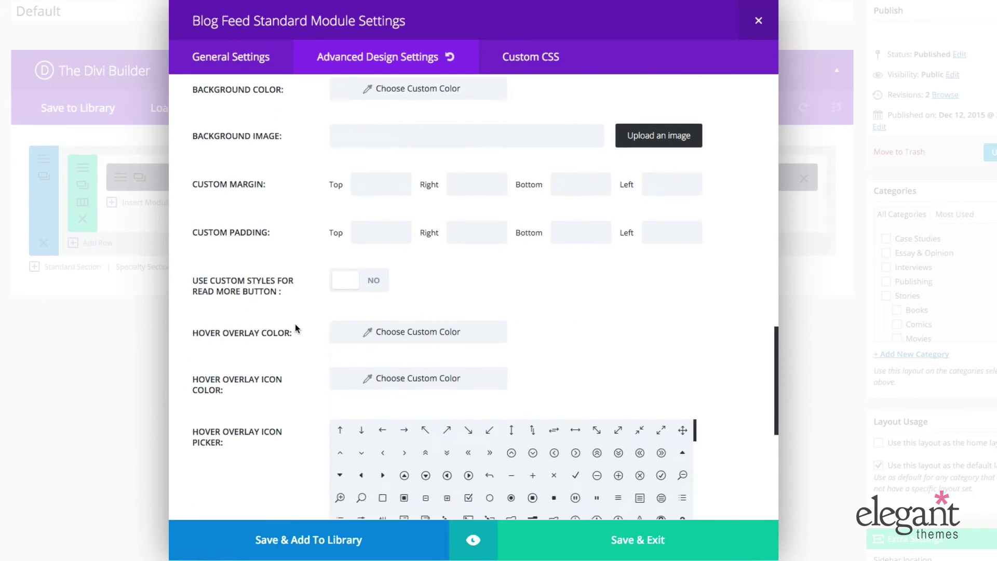
Set the hover overlay color to the red preset, #dd3333.
{"action": "scroll", "coordinate": [295, 329], "scroll_direction": "down", "scroll_amount": 4}
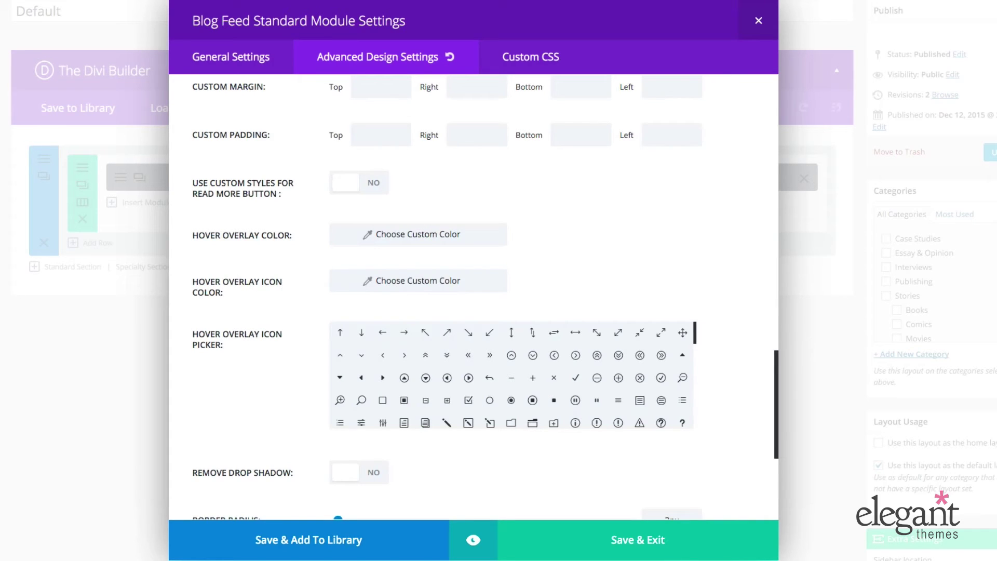
{"action": "left_click", "coordinate": [349, 238]}
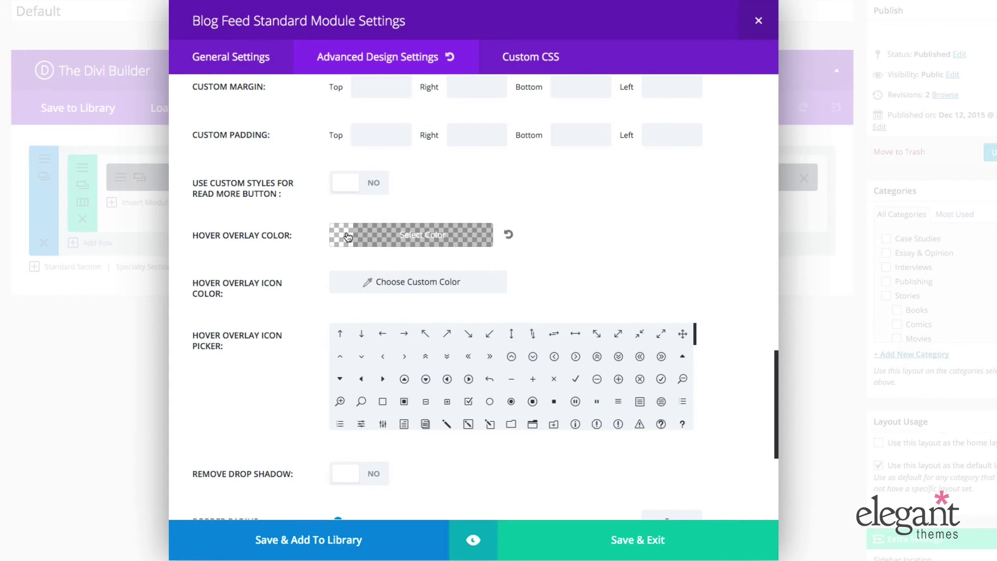
{"action": "scroll", "coordinate": [363, 271], "scroll_direction": "down", "scroll_amount": 1}
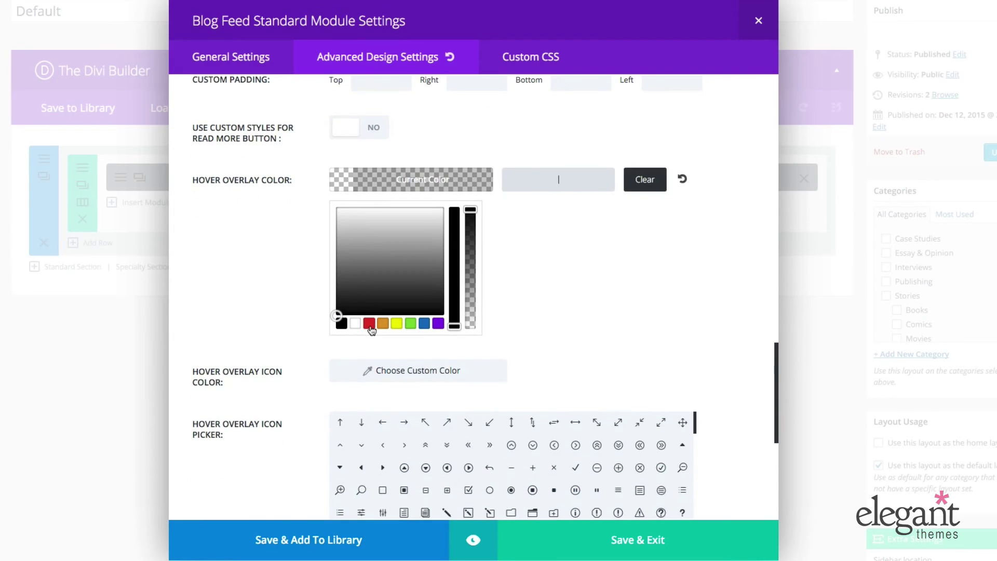
{"action": "left_click", "coordinate": [369, 324]}
{"action": "scroll", "coordinate": [291, 260], "scroll_direction": "down", "scroll_amount": 2}
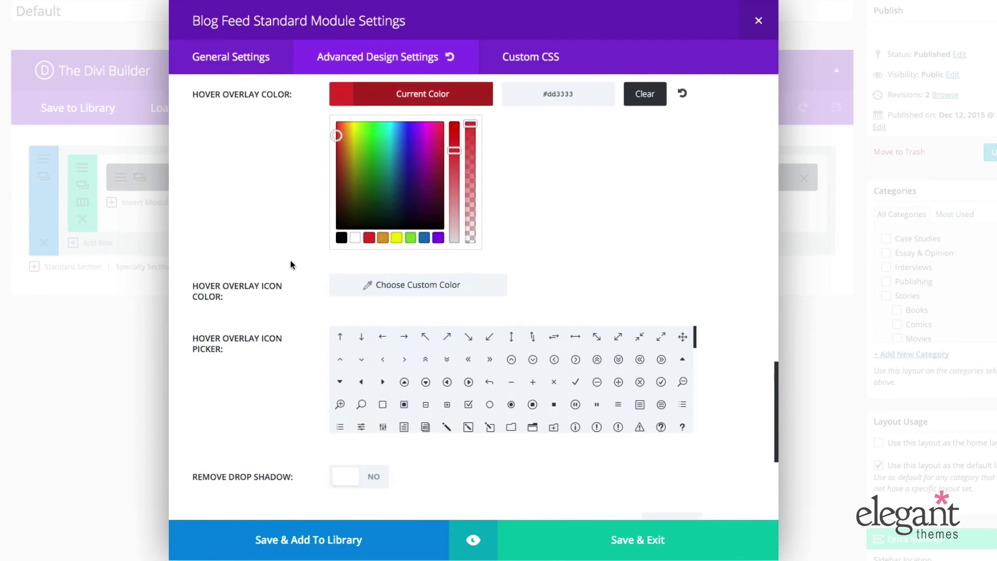
Set the hover overlay icon color to the yellow preset, #eeee22.
{"action": "left_click", "coordinate": [343, 286]}
{"action": "left_click", "coordinate": [343, 285]}
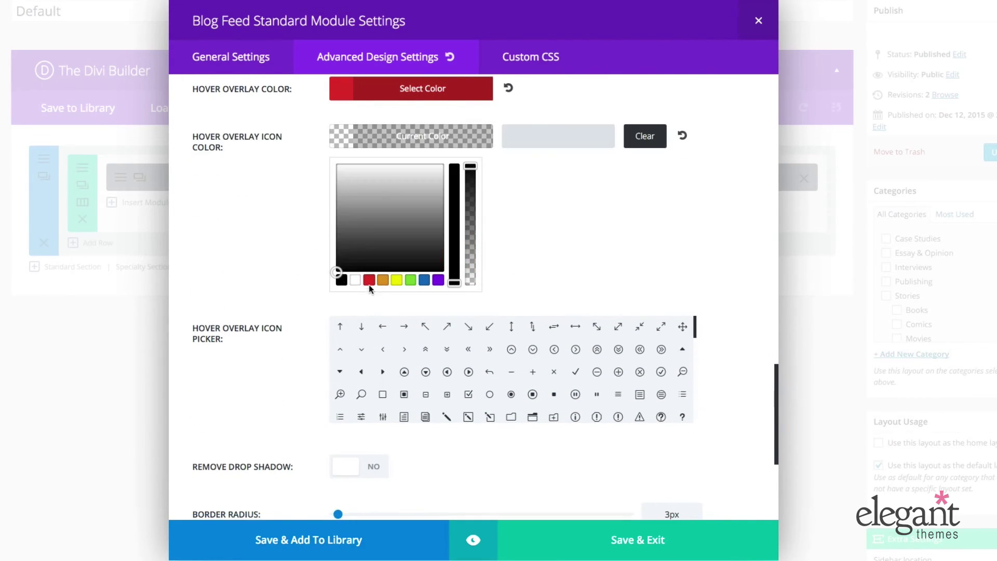
{"action": "left_click", "coordinate": [396, 280]}
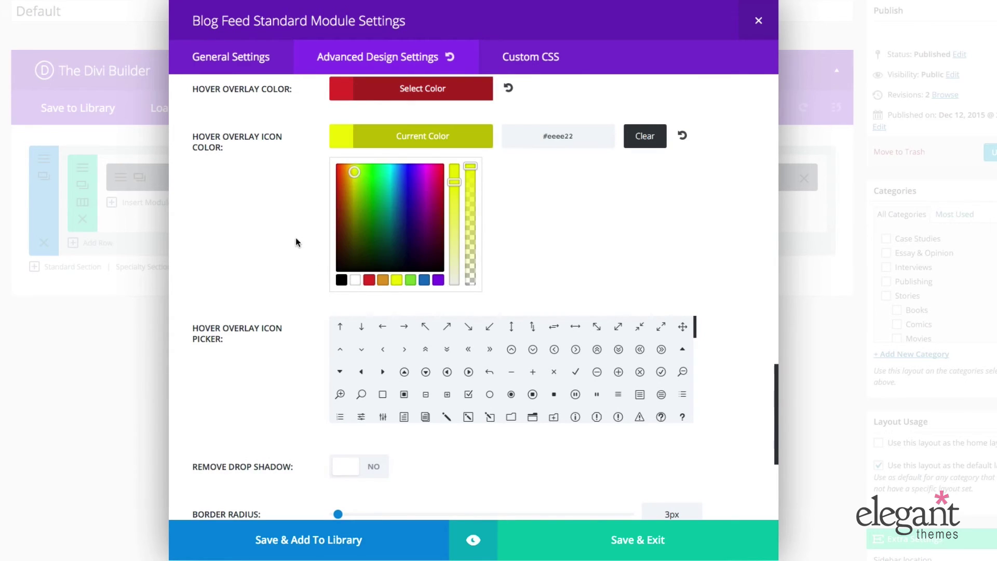
{"action": "left_click", "coordinate": [295, 238]}
Preview the module, check the hover overlay on the first post's image, and close the preview.
{"action": "left_click", "coordinate": [472, 527]}
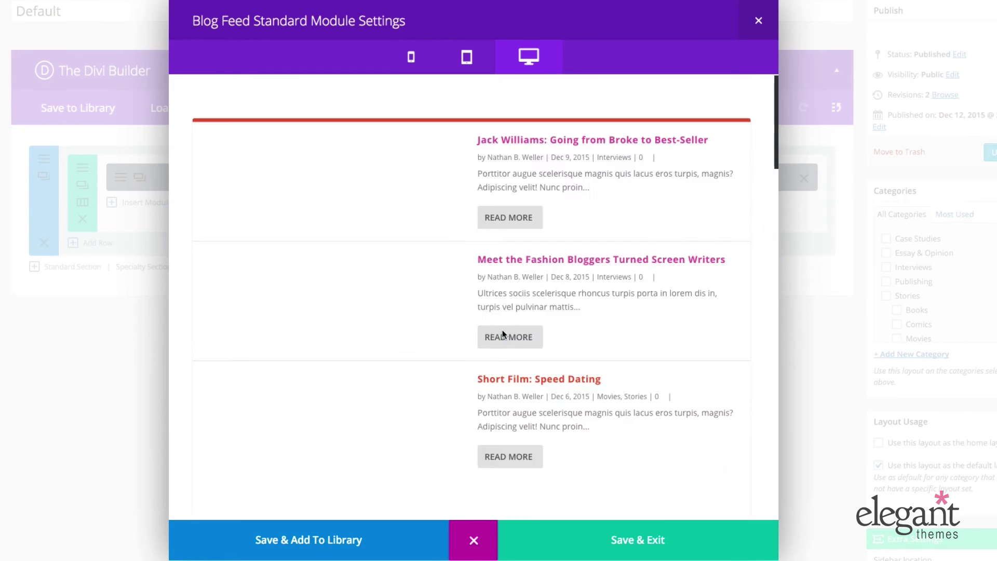
{"action": "mouse_move", "coordinate": [373, 239]}
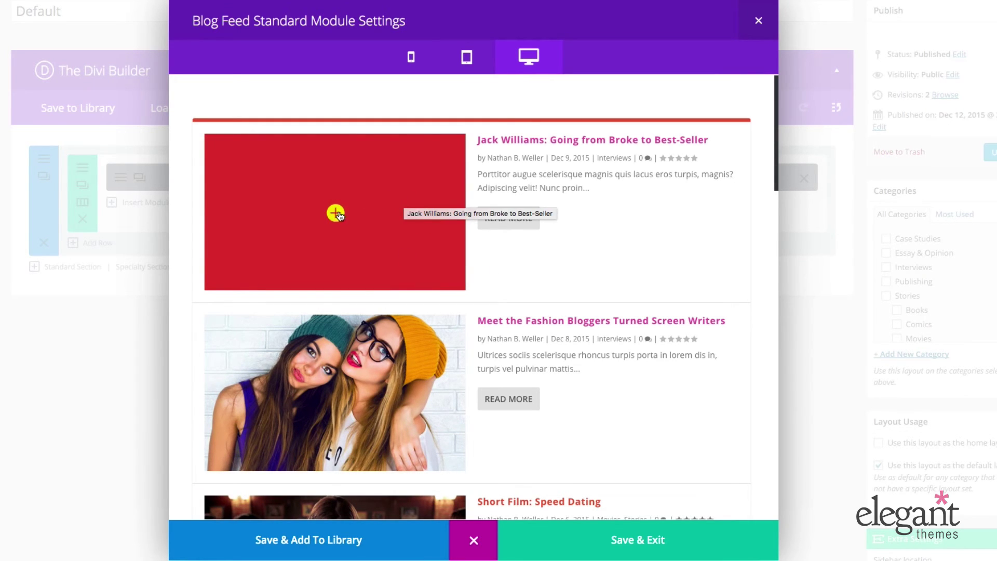
{"action": "left_click", "coordinate": [474, 540]}
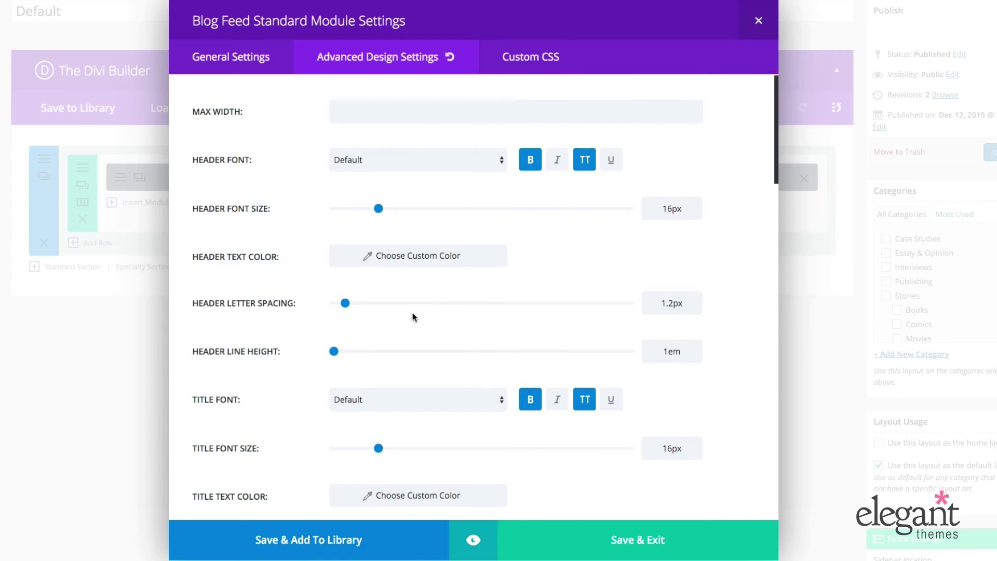
Examine the hover overlay colors, overlay icon picker, drop shadow, border radius and pagination color options.
{"action": "scroll", "coordinate": [413, 316], "scroll_direction": "down", "scroll_amount": 15}
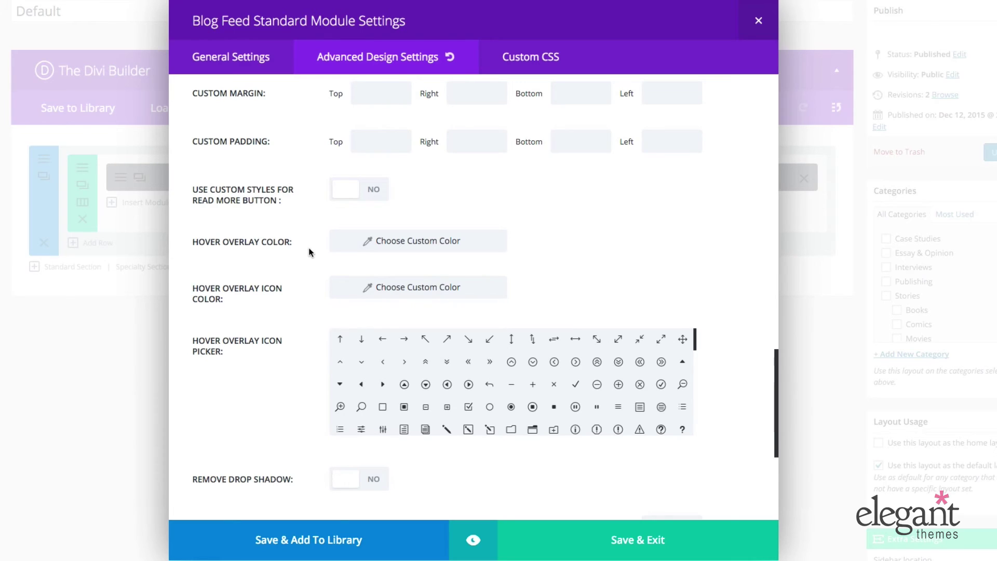
{"action": "scroll", "coordinate": [308, 255], "scroll_direction": "down", "scroll_amount": 1}
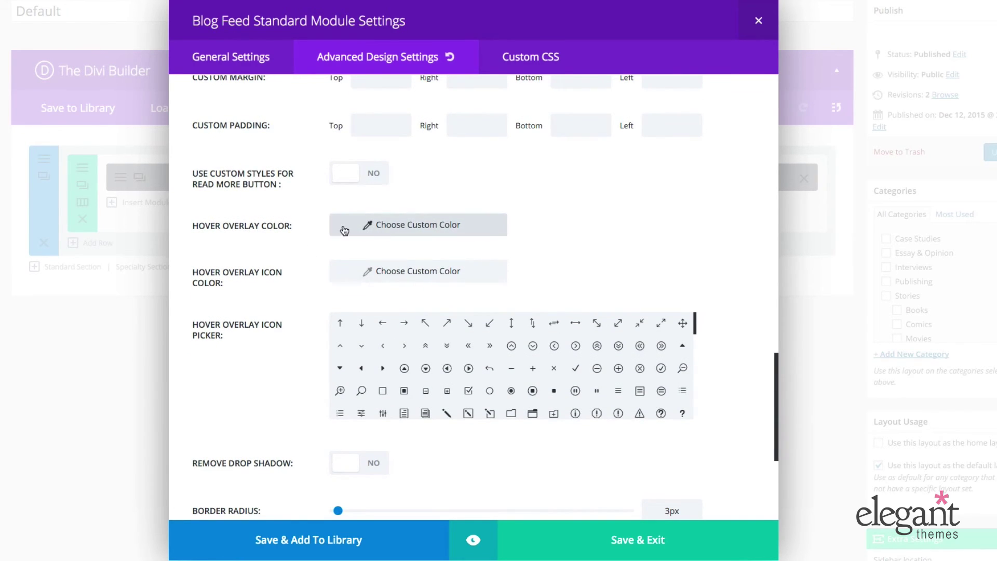
{"action": "scroll", "coordinate": [307, 307], "scroll_direction": "down", "scroll_amount": 3}
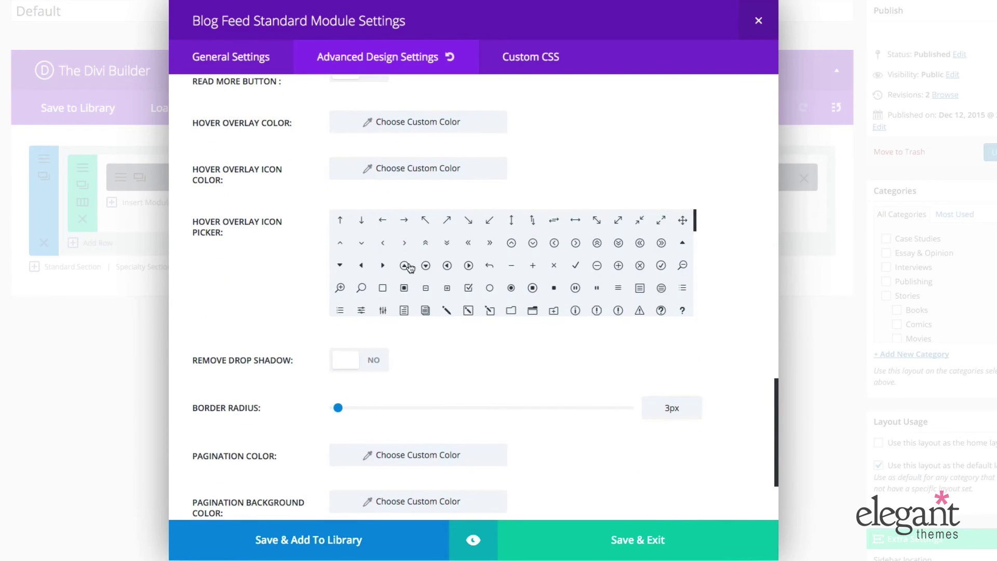
{"action": "scroll", "coordinate": [316, 328], "scroll_direction": "down", "scroll_amount": 2}
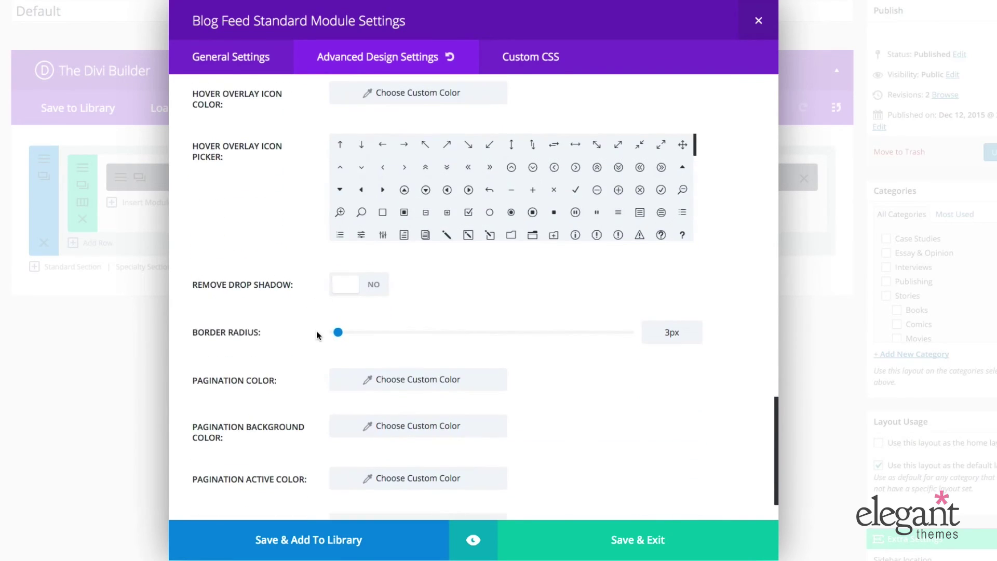
{"action": "scroll", "coordinate": [316, 336], "scroll_direction": "down", "scroll_amount": 2}
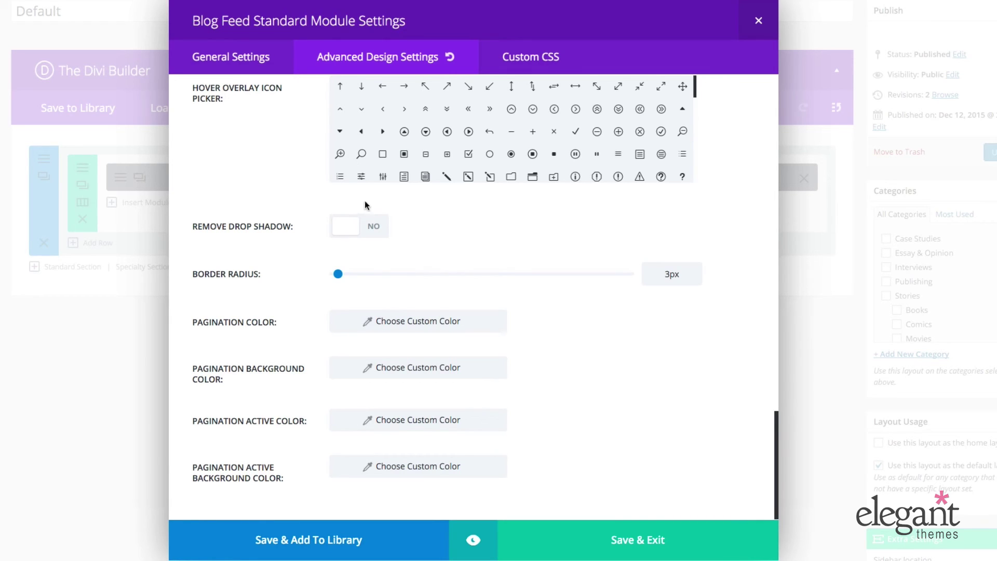
Open the module's custom CSS settings and activate the empty Before field for editing.
{"action": "scroll", "coordinate": [319, 207], "scroll_direction": "up", "scroll_amount": 10}
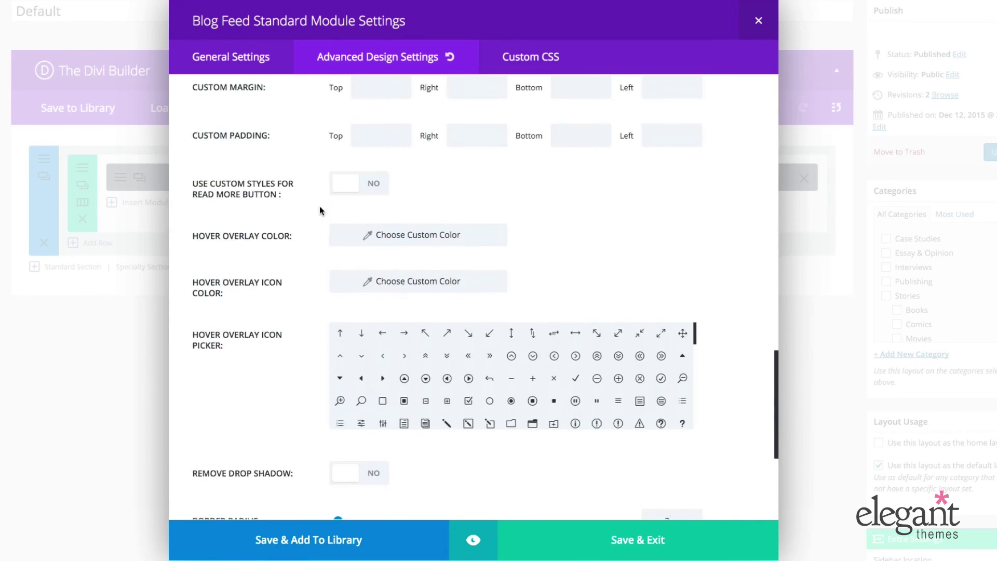
{"action": "scroll", "coordinate": [319, 206], "scroll_direction": "up", "scroll_amount": 10}
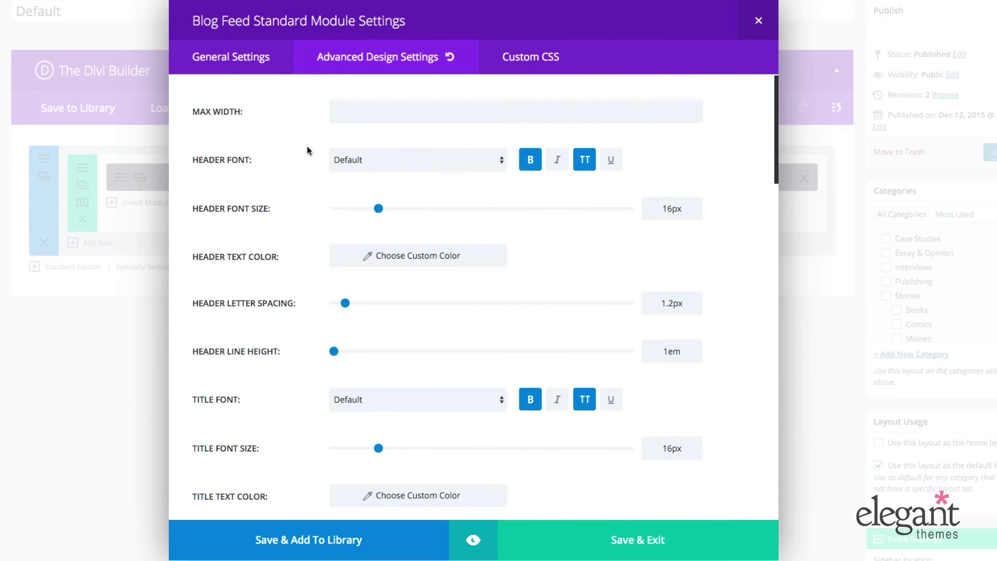
{"action": "left_click", "coordinate": [534, 58]}
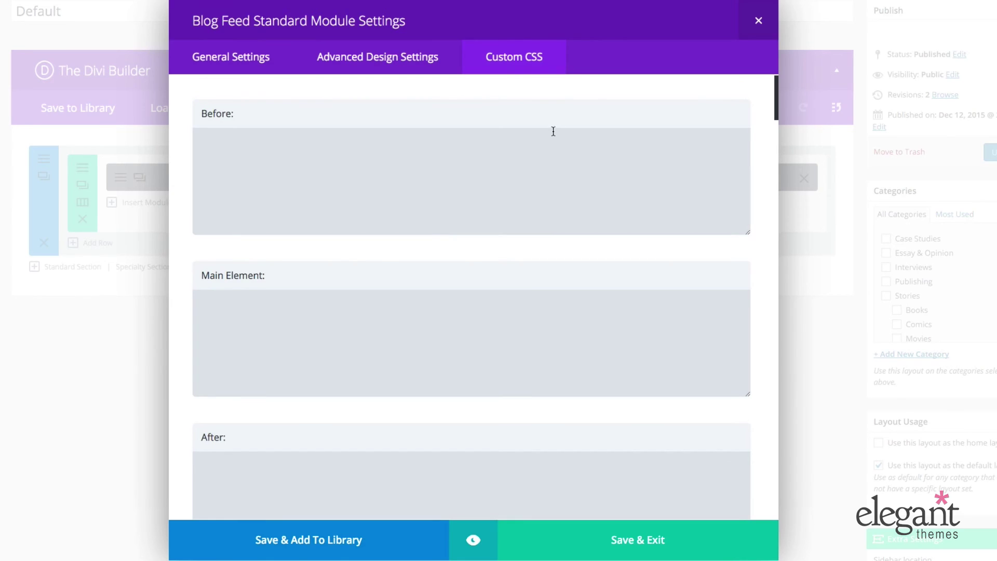
{"action": "scroll", "coordinate": [554, 132], "scroll_direction": "down", "scroll_amount": 2}
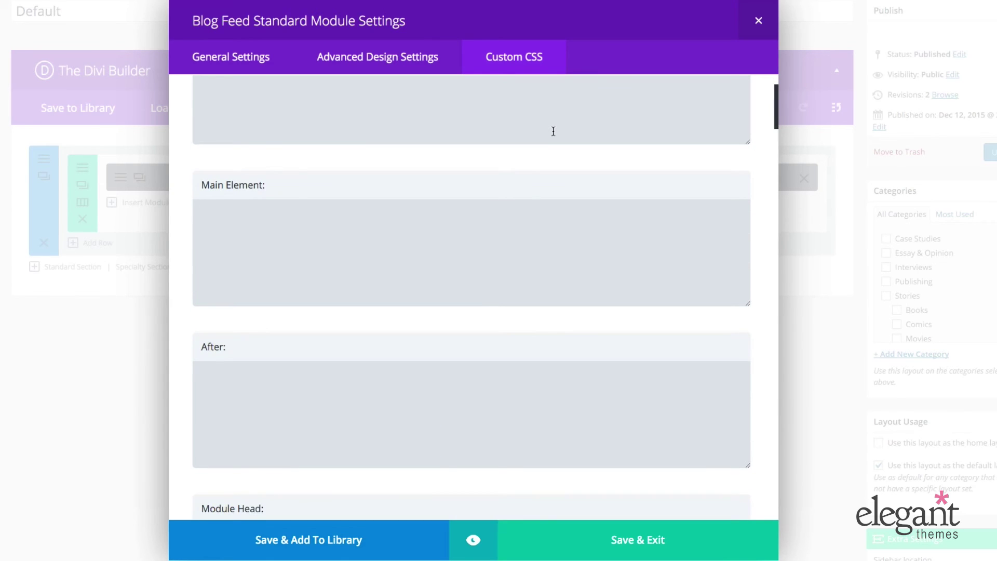
{"action": "scroll", "coordinate": [554, 131], "scroll_direction": "up", "scroll_amount": 2}
{"action": "left_click", "coordinate": [511, 154]}
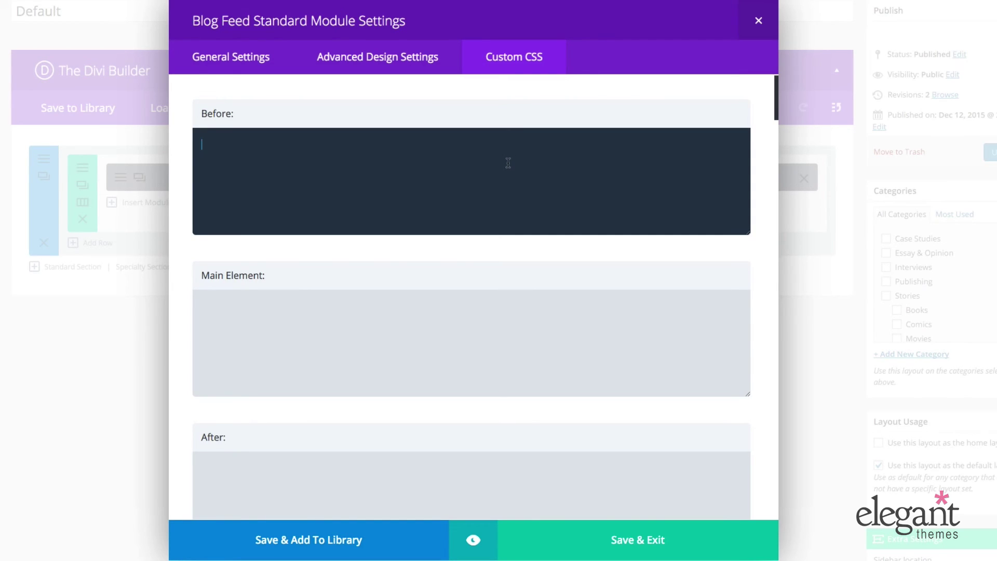
Examine the module's custom CSS fields from Main Element down to Post Read More Icon.
{"action": "scroll", "coordinate": [480, 184], "scroll_direction": "down", "scroll_amount": 3}
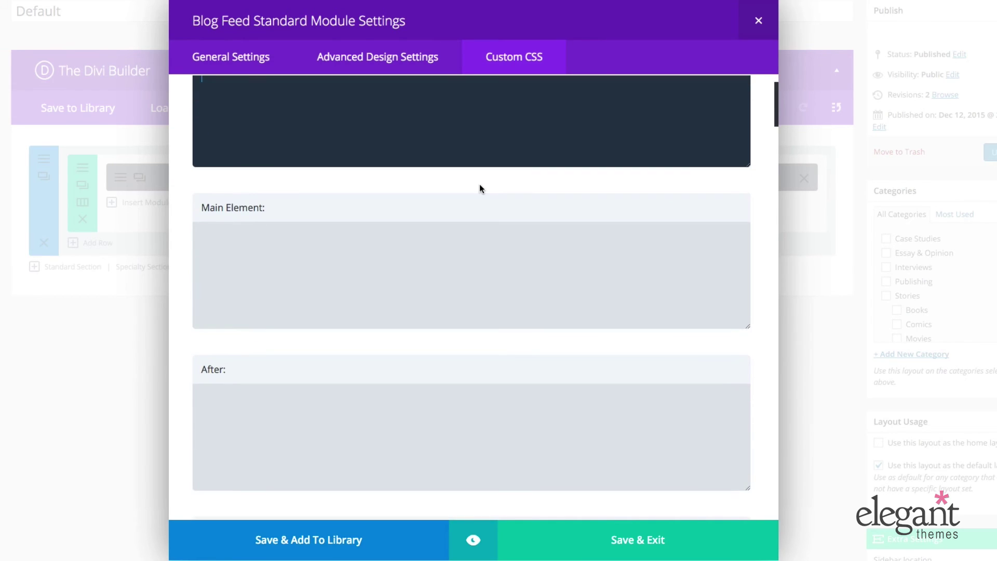
{"action": "scroll", "coordinate": [395, 219], "scroll_direction": "down", "scroll_amount": 2}
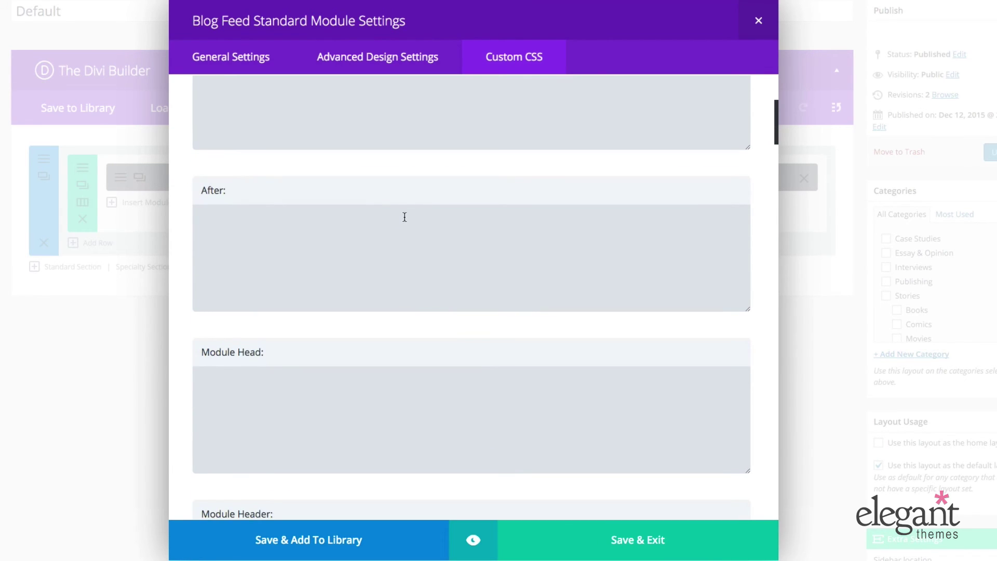
{"action": "scroll", "coordinate": [406, 218], "scroll_direction": "down", "scroll_amount": 1}
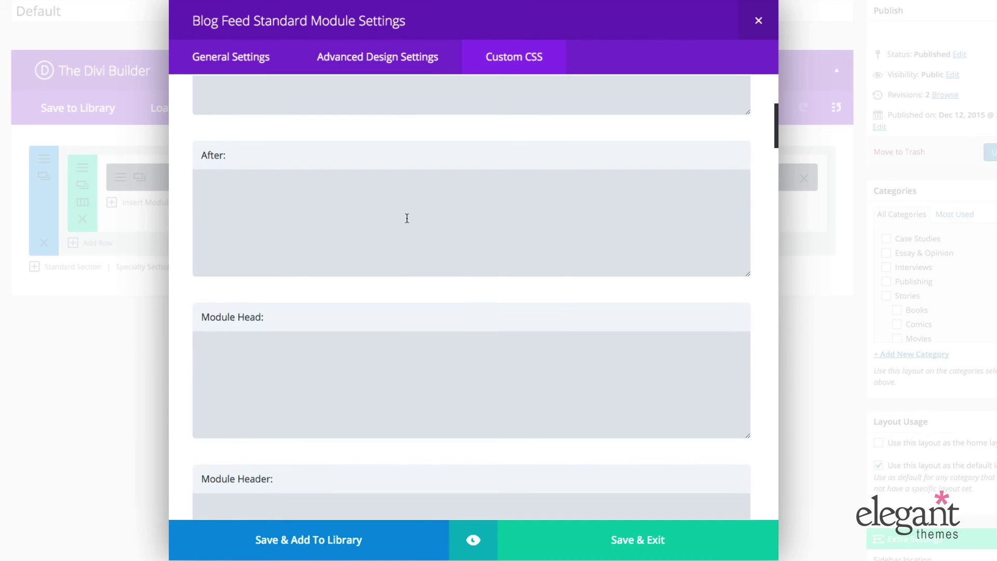
{"action": "scroll", "coordinate": [406, 219], "scroll_direction": "down", "scroll_amount": 3}
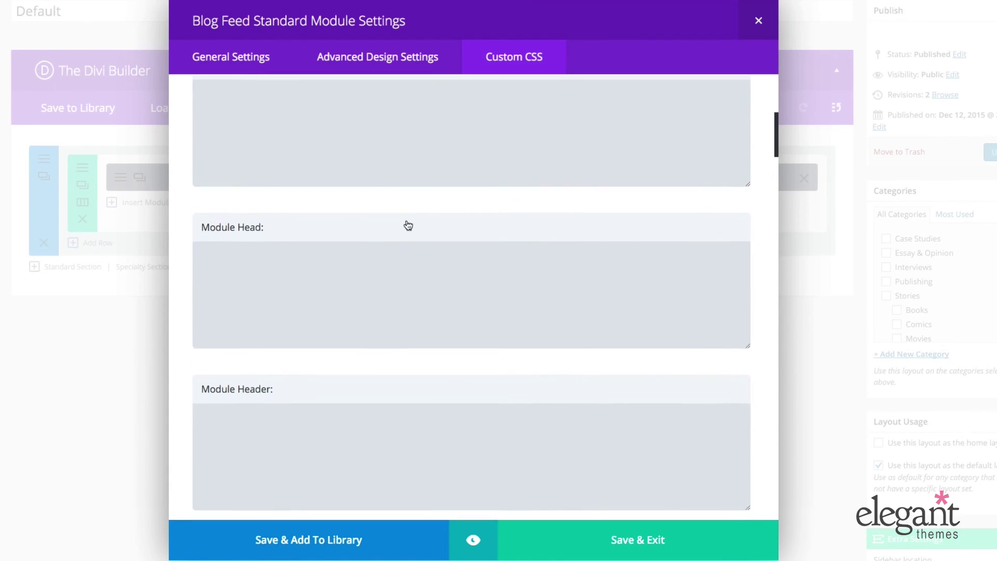
{"action": "scroll", "coordinate": [409, 223], "scroll_direction": "down", "scroll_amount": 9}
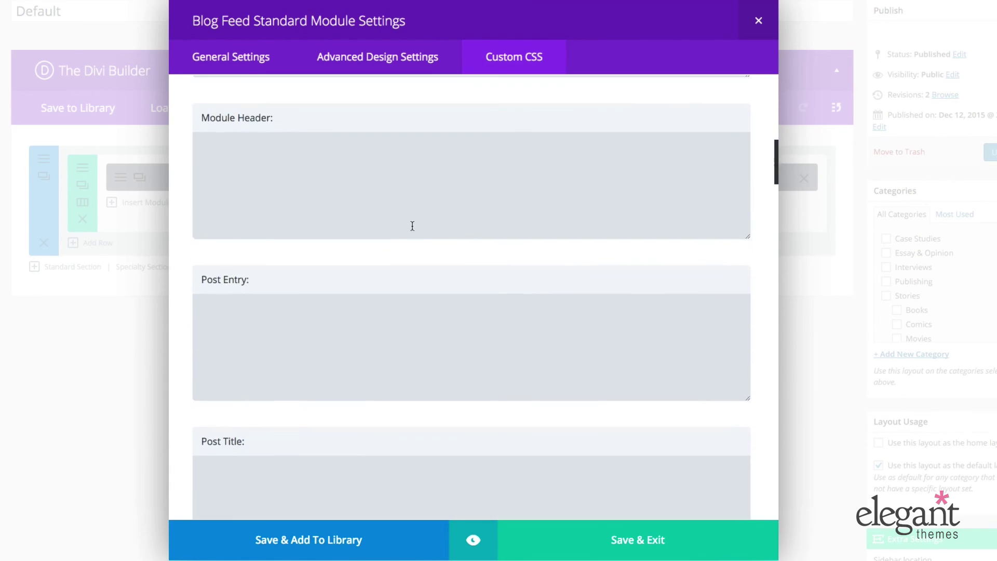
{"action": "scroll", "coordinate": [415, 228], "scroll_direction": "down", "scroll_amount": 7}
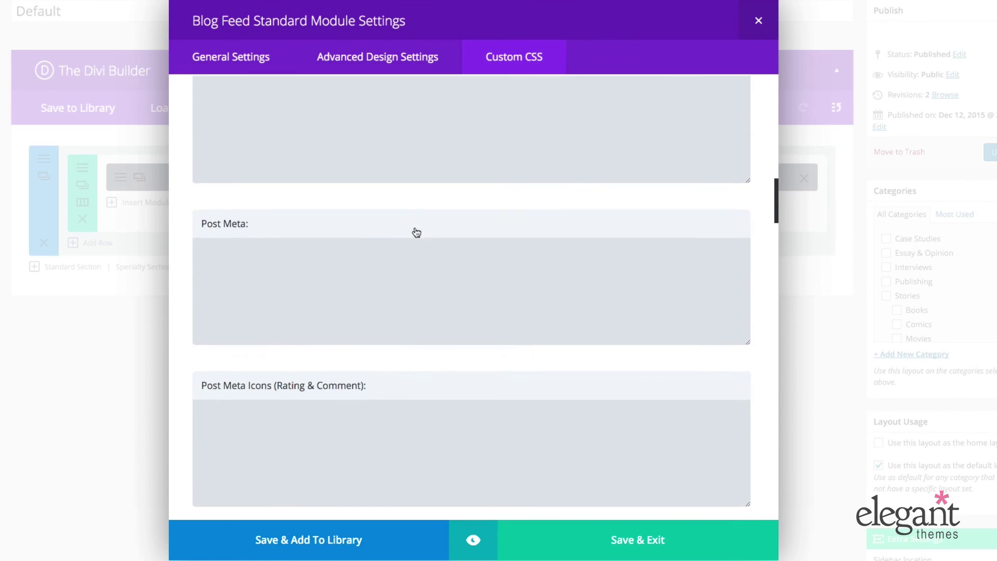
{"action": "scroll", "coordinate": [416, 227], "scroll_direction": "down", "scroll_amount": 3}
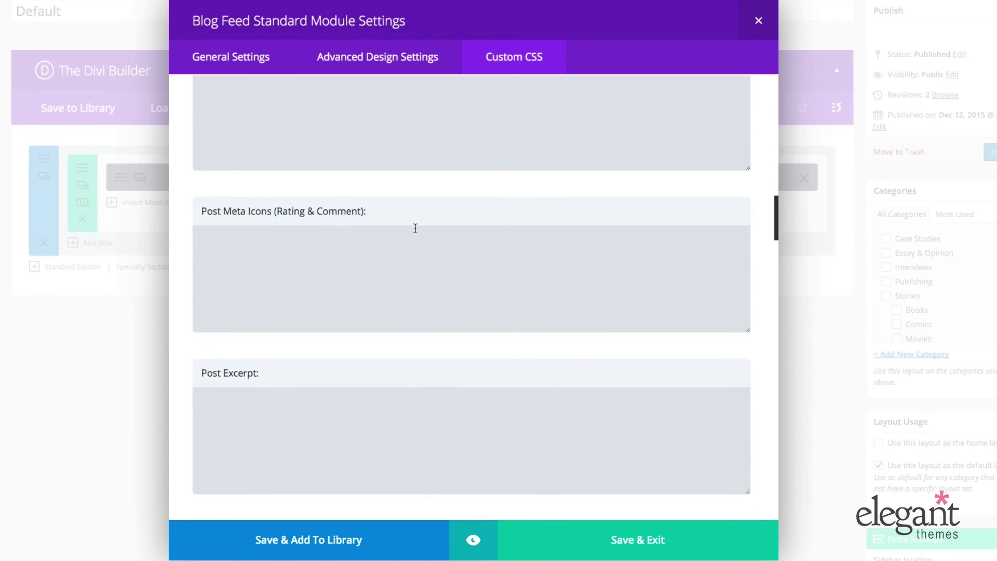
{"action": "scroll", "coordinate": [415, 229], "scroll_direction": "down", "scroll_amount": 5}
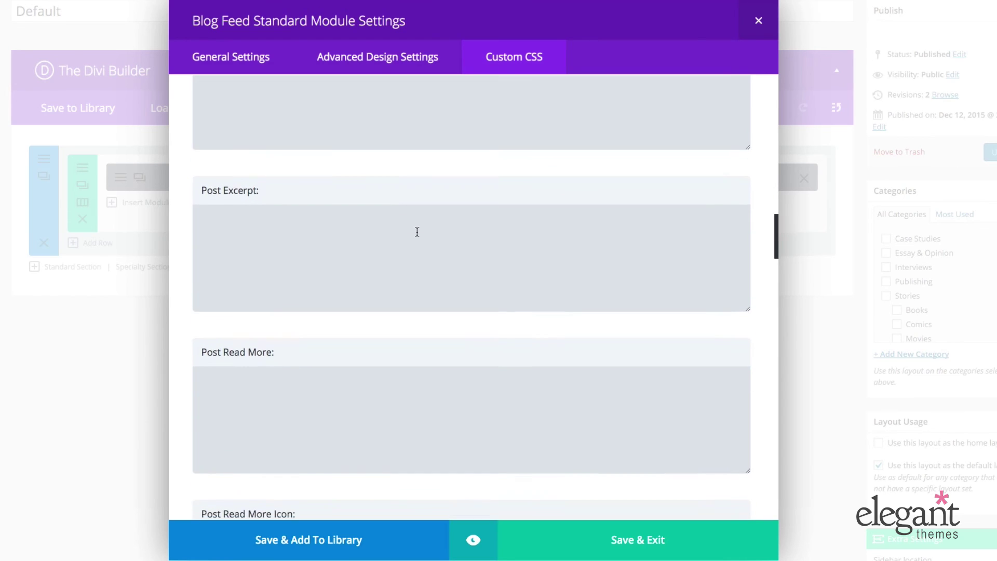
{"action": "scroll", "coordinate": [416, 232], "scroll_direction": "down", "scroll_amount": 5}
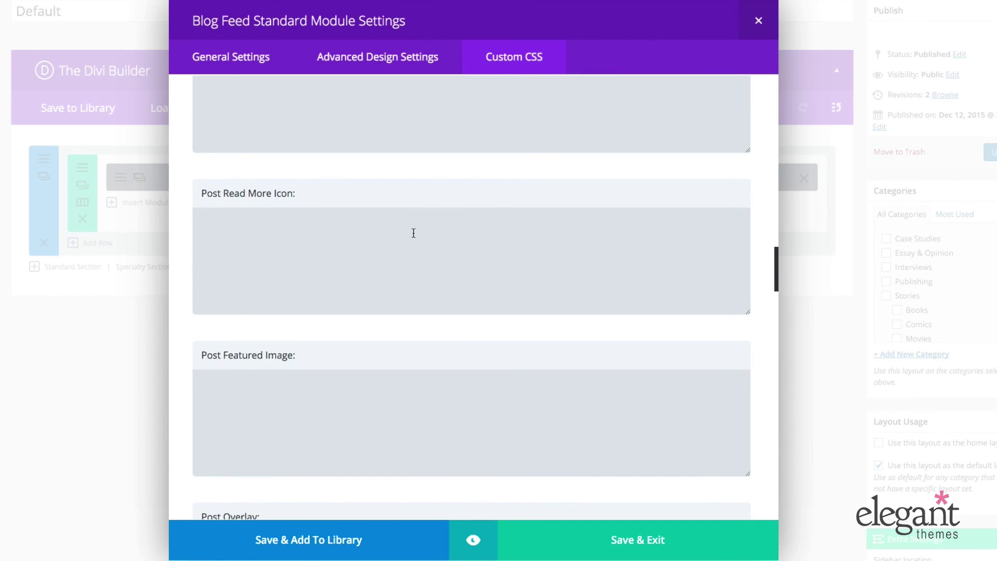
Activate the Post Read More Icon CSS field and examine the remaining fields down to Pagination Item Active.
{"action": "left_click", "coordinate": [366, 257]}
{"action": "scroll", "coordinate": [365, 265], "scroll_direction": "down", "scroll_amount": 4}
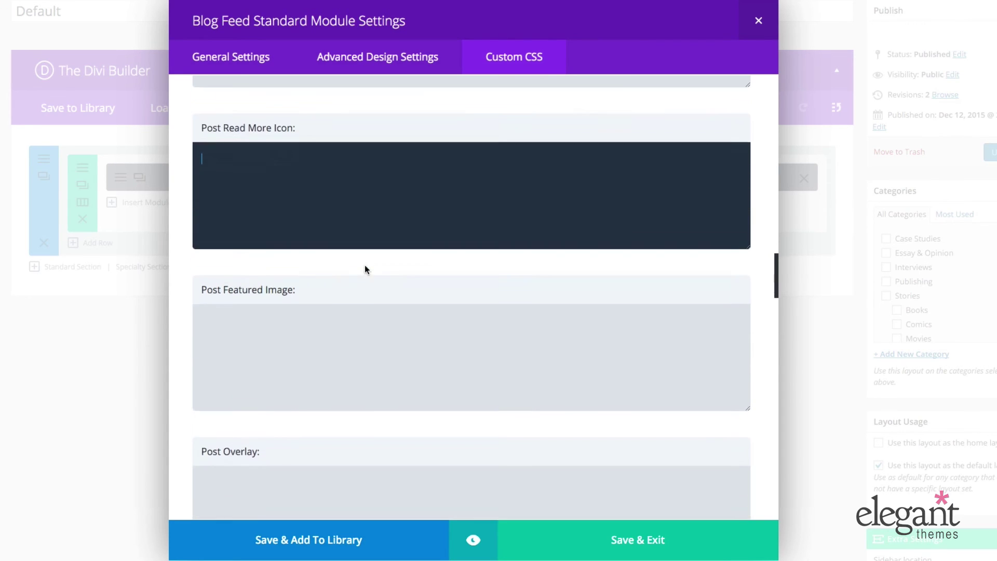
{"action": "scroll", "coordinate": [370, 271], "scroll_direction": "down", "scroll_amount": 10}
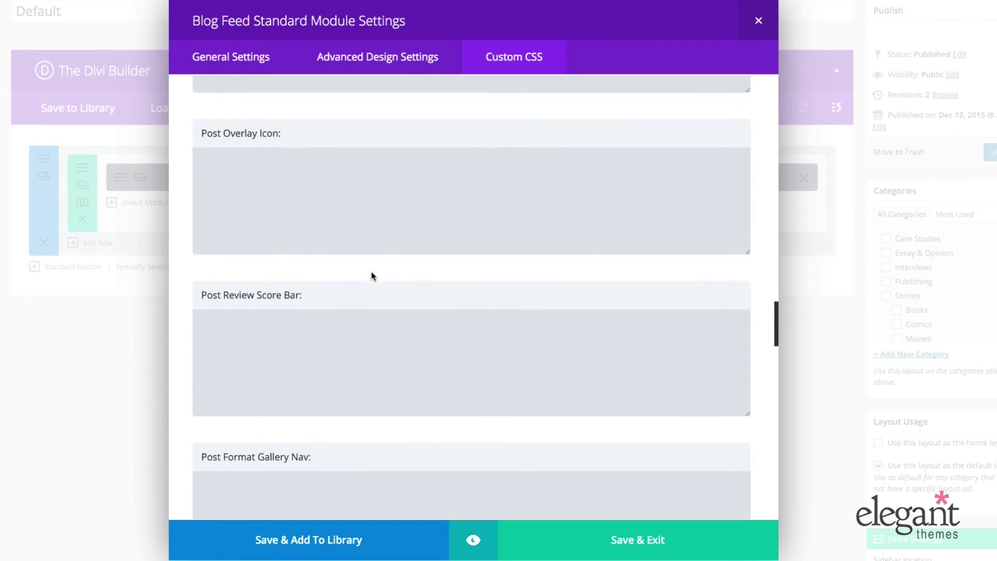
{"action": "scroll", "coordinate": [373, 277], "scroll_direction": "down", "scroll_amount": 9}
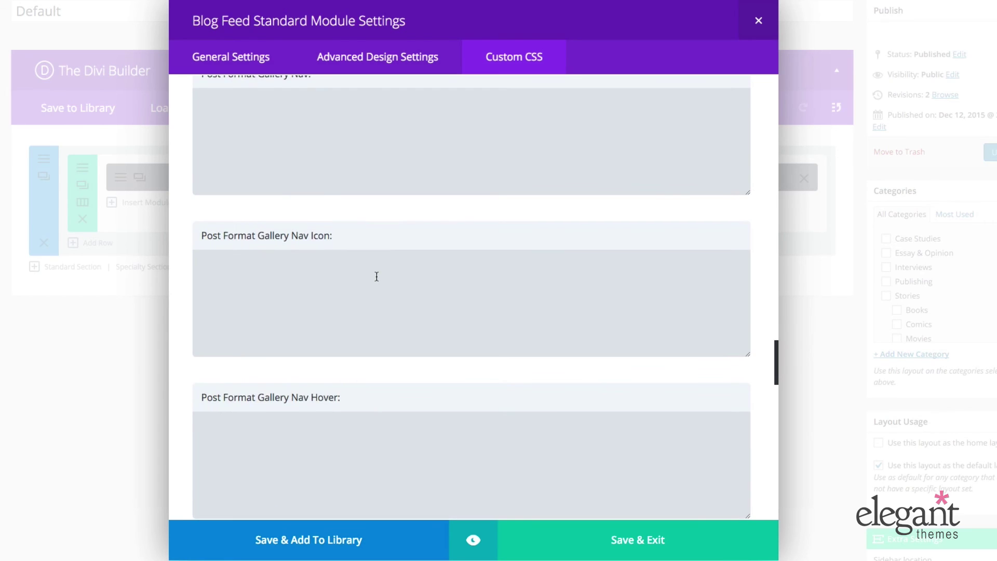
{"action": "scroll", "coordinate": [378, 277], "scroll_direction": "down", "scroll_amount": 8}
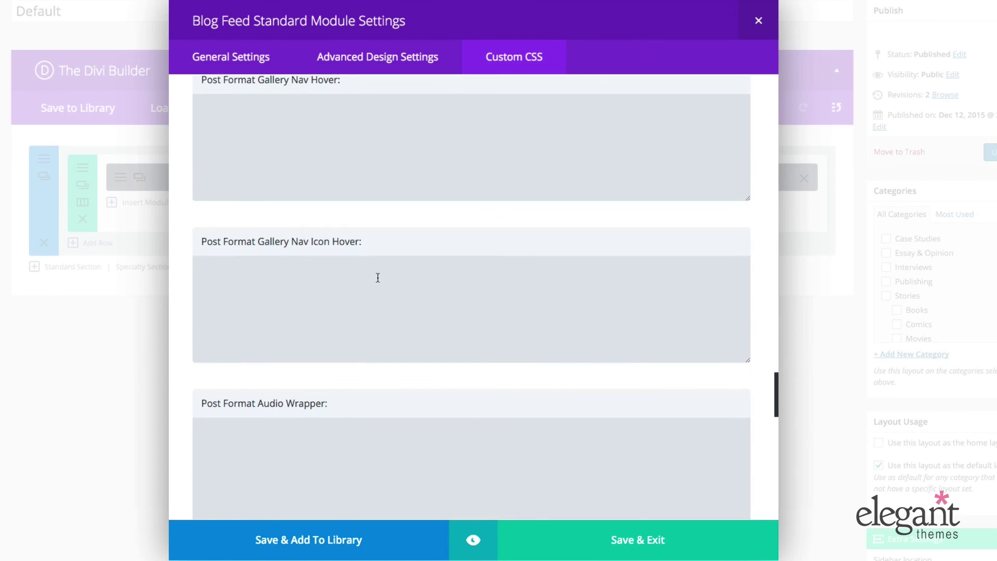
{"action": "scroll", "coordinate": [378, 278], "scroll_direction": "down", "scroll_amount": 9}
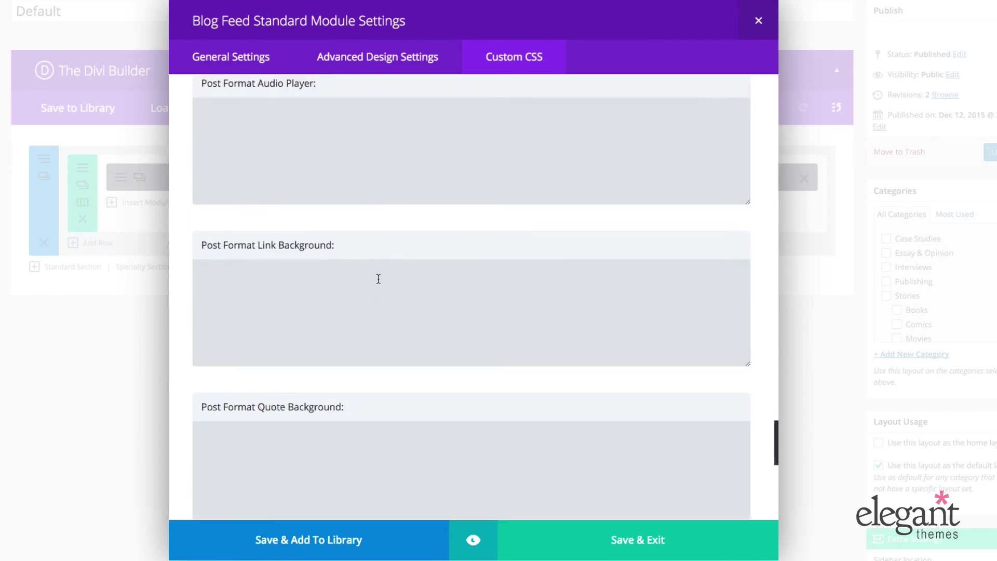
{"action": "scroll", "coordinate": [384, 280], "scroll_direction": "down", "scroll_amount": 10}
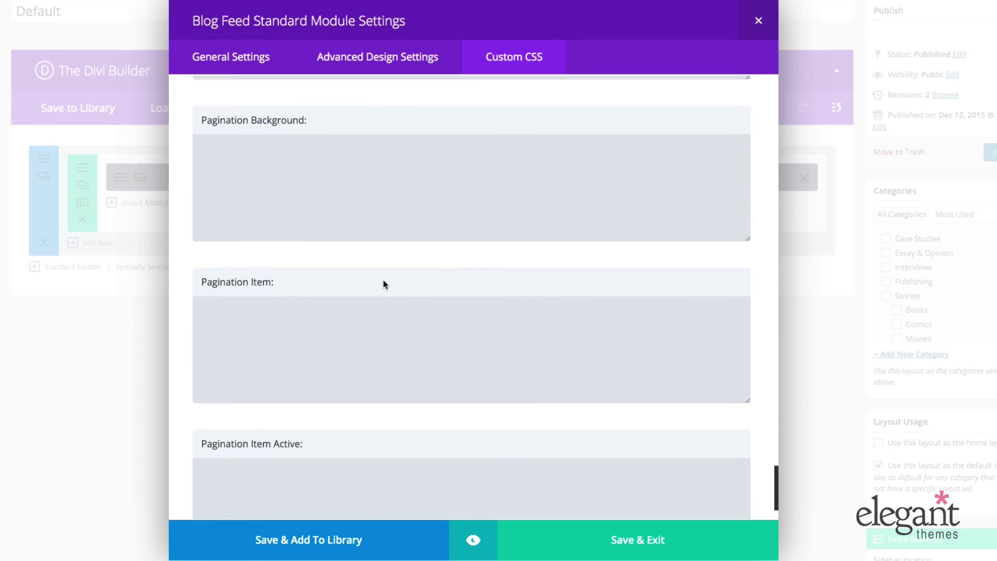
{"action": "scroll", "coordinate": [385, 286], "scroll_direction": "down", "scroll_amount": 1}
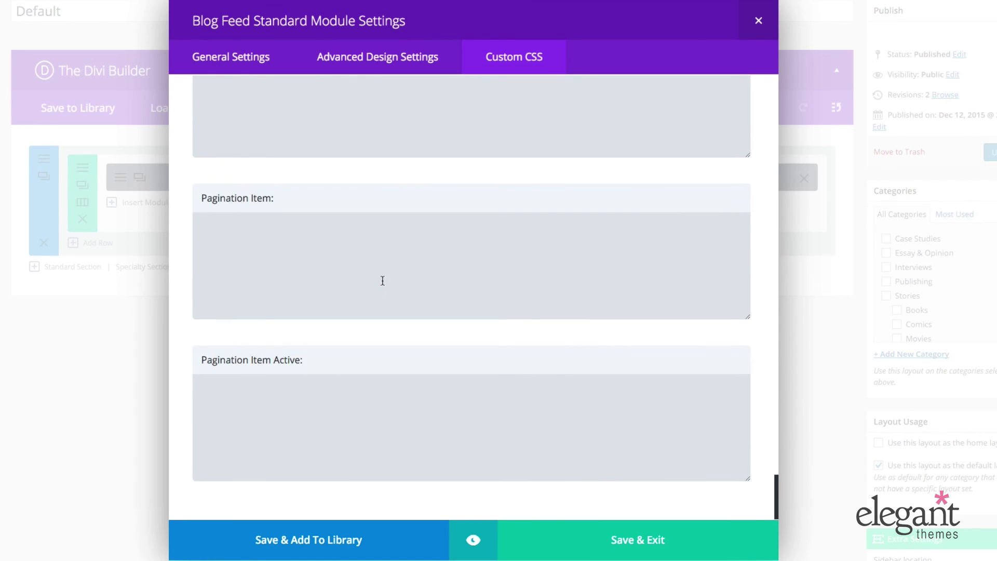
Return to the first custom CSS field, Before, and activate it for editing.
{"action": "scroll", "coordinate": [383, 280], "scroll_direction": "up", "scroll_amount": 15}
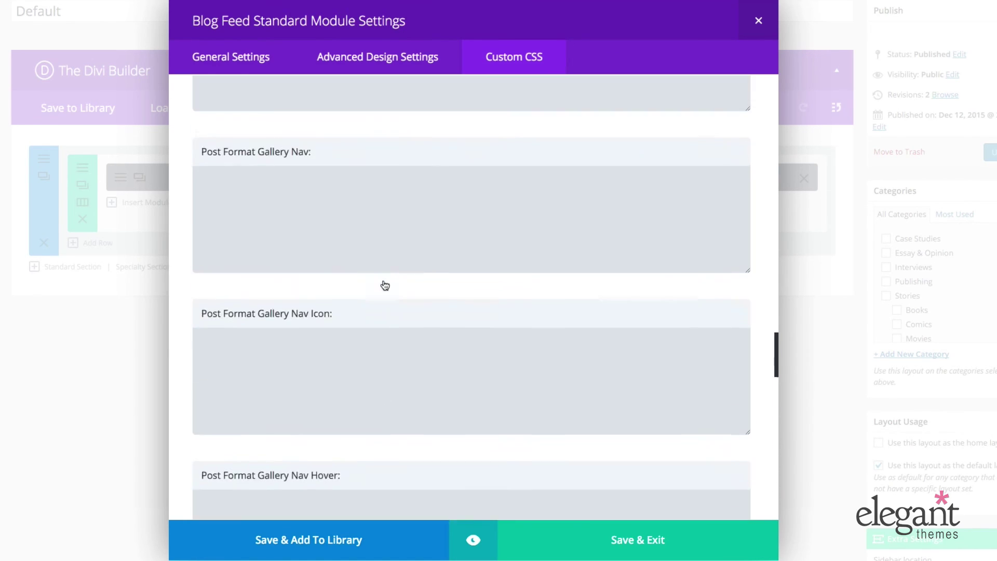
{"action": "scroll", "coordinate": [385, 281], "scroll_direction": "up", "scroll_amount": 20}
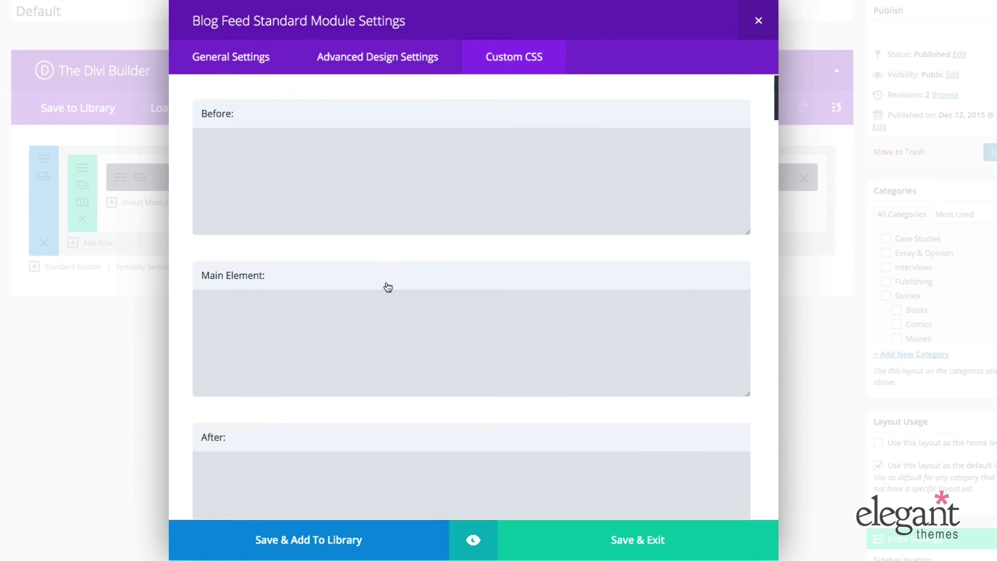
{"action": "left_click", "coordinate": [378, 188]}
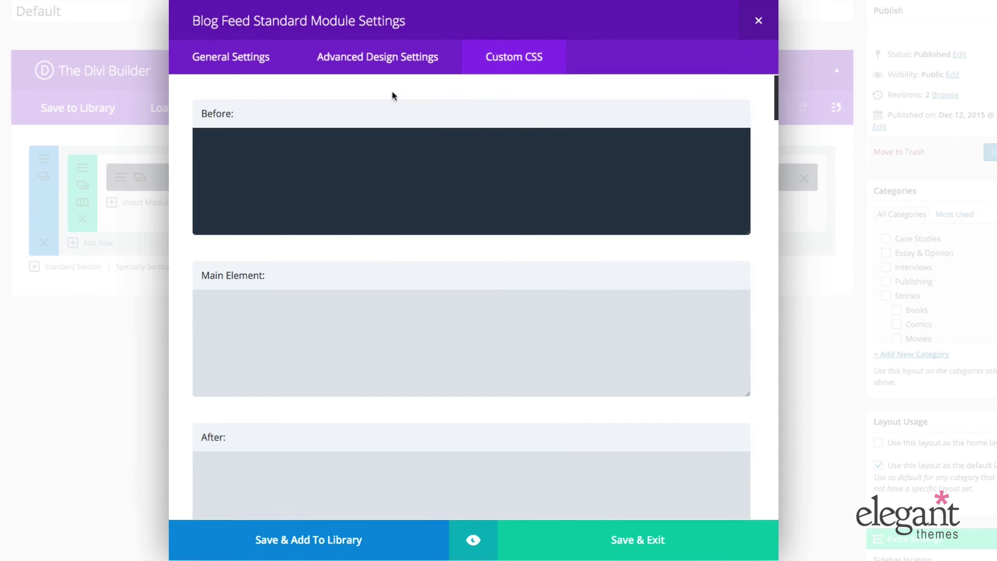
Save and exit the Blog Feed Standard module from its general settings, and update the Default category layout.
{"action": "left_click", "coordinate": [228, 66]}
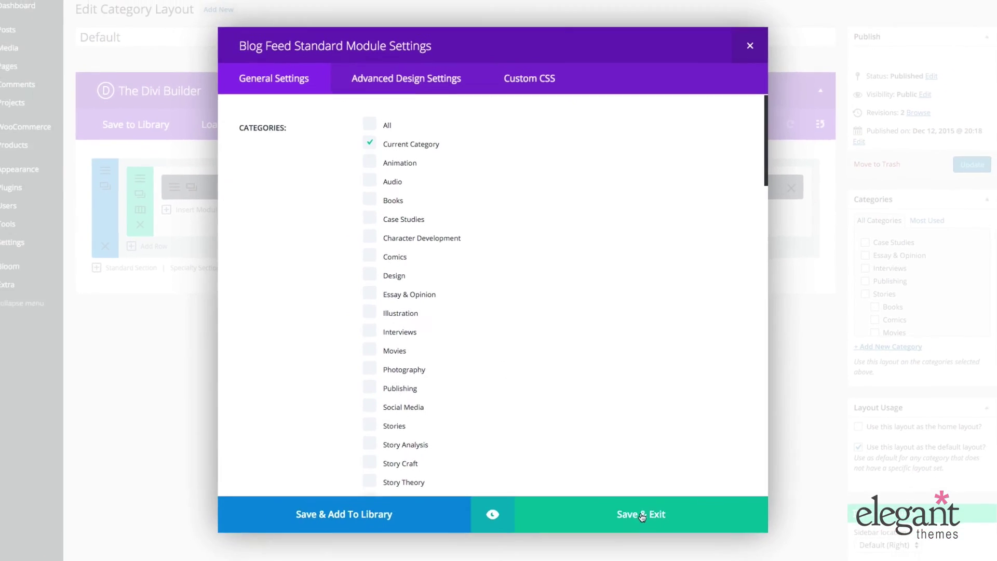
{"action": "left_click", "coordinate": [643, 515]}
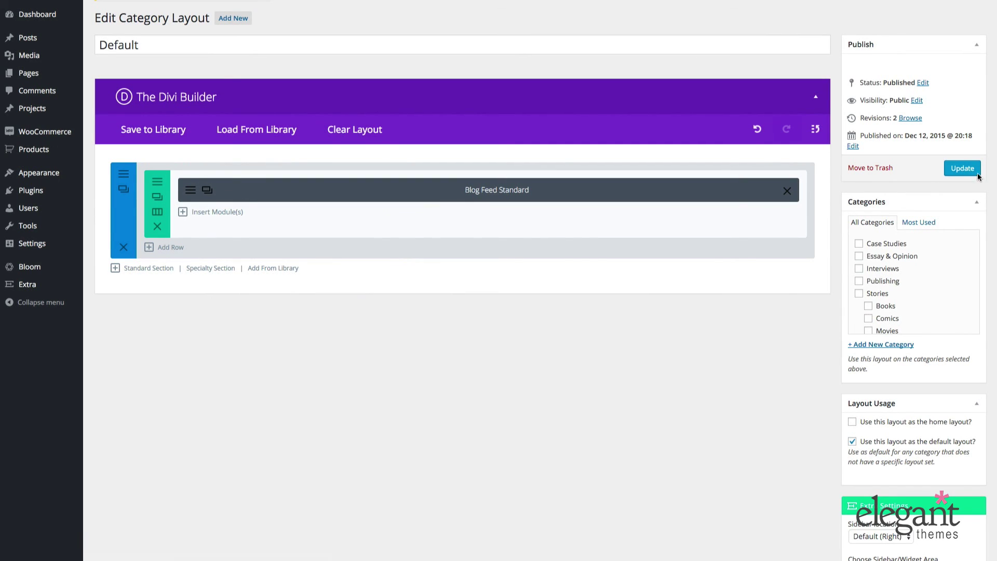
{"action": "left_click", "coordinate": [956, 171]}
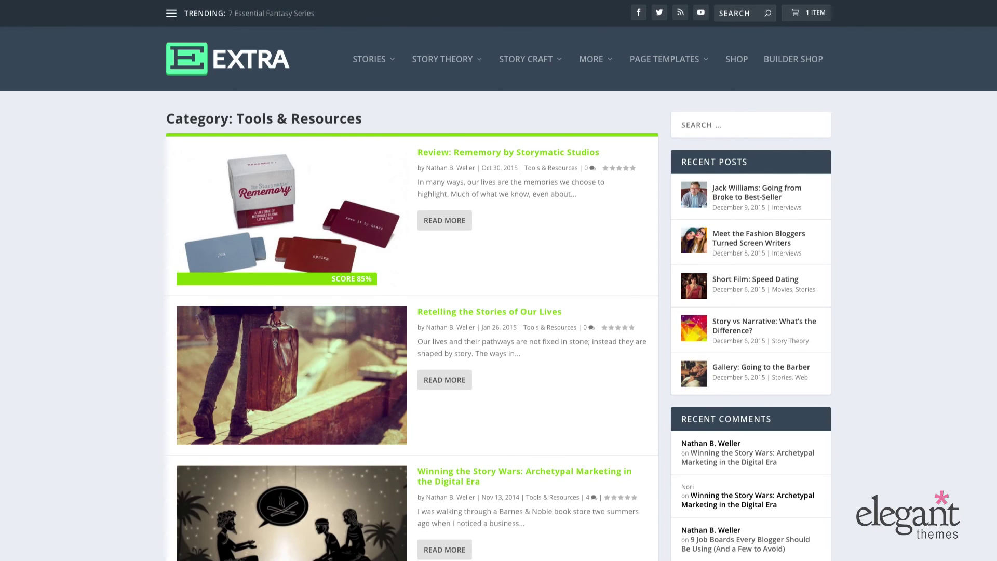
Examine the Tools & Resources category page on the live site, from its first post down to the footer and back.
{"action": "scroll", "coordinate": [57, 124], "scroll_direction": "down", "scroll_amount": 2}
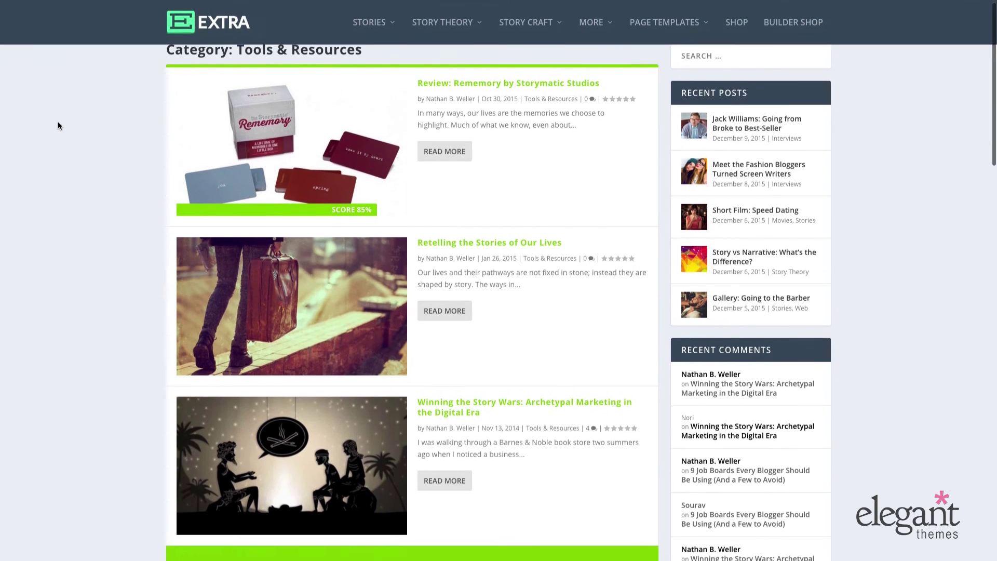
{"action": "scroll", "coordinate": [57, 125], "scroll_direction": "up", "scroll_amount": 2}
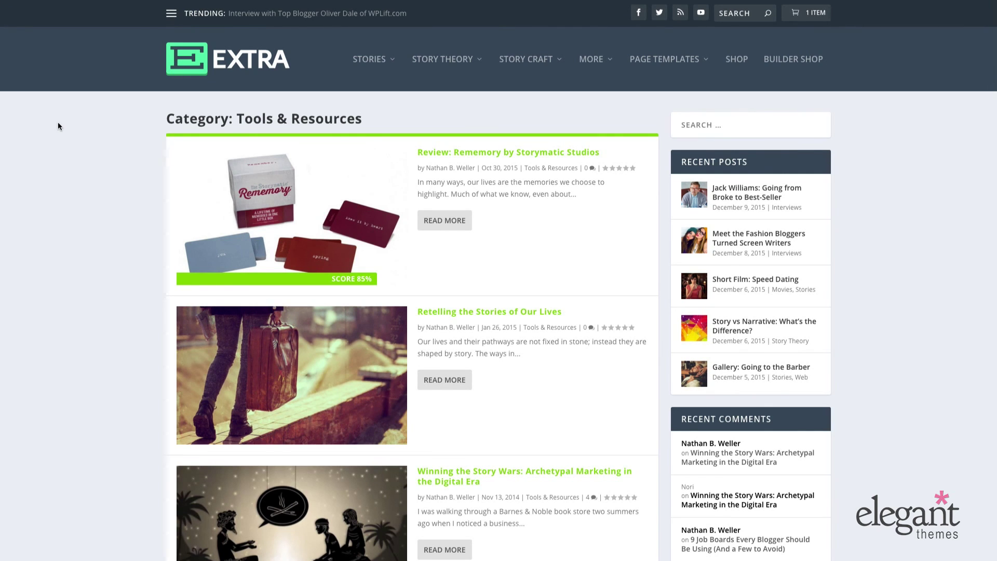
{"action": "scroll", "coordinate": [58, 124], "scroll_direction": "down", "scroll_amount": 5}
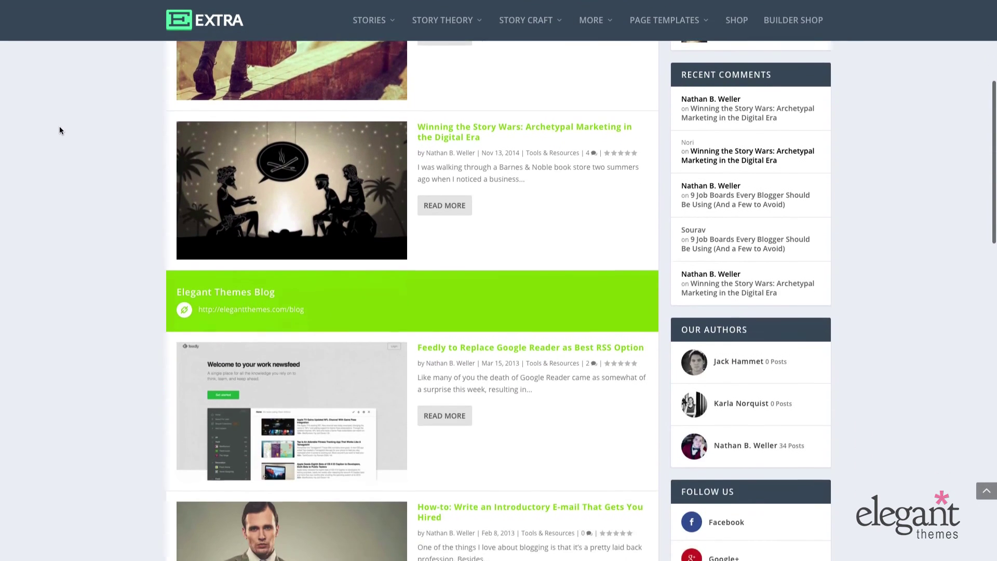
{"action": "scroll", "coordinate": [59, 130], "scroll_direction": "down", "scroll_amount": 6}
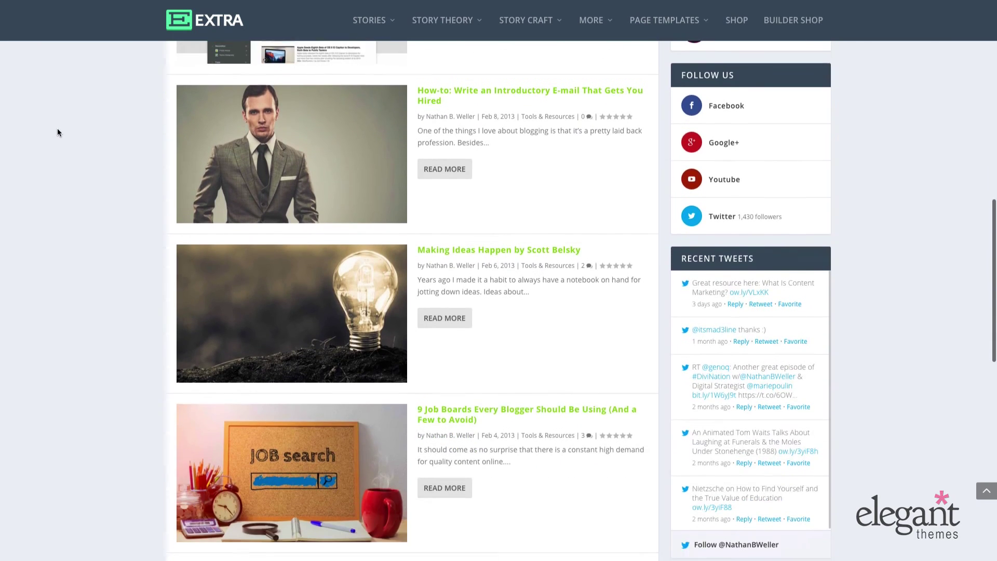
{"action": "scroll", "coordinate": [58, 130], "scroll_direction": "down", "scroll_amount": 8}
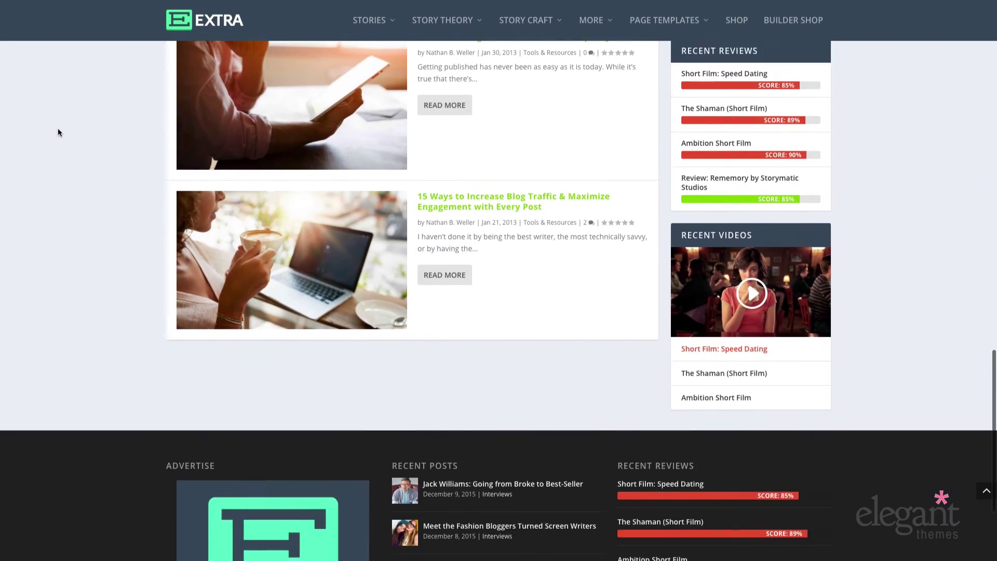
{"action": "scroll", "coordinate": [57, 129], "scroll_direction": "up", "scroll_amount": 15}
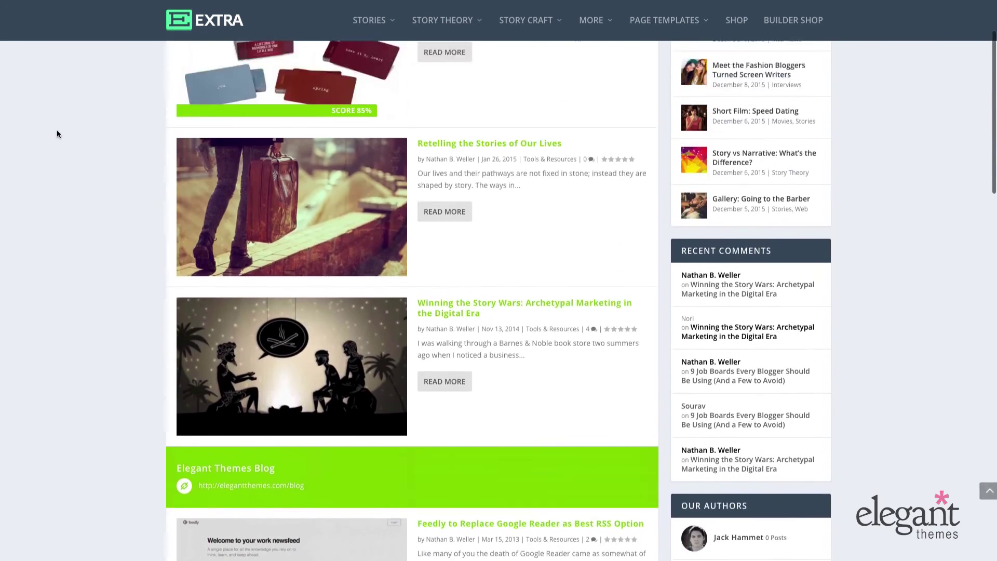
{"action": "scroll", "coordinate": [57, 134], "scroll_direction": "up", "scroll_amount": 3}
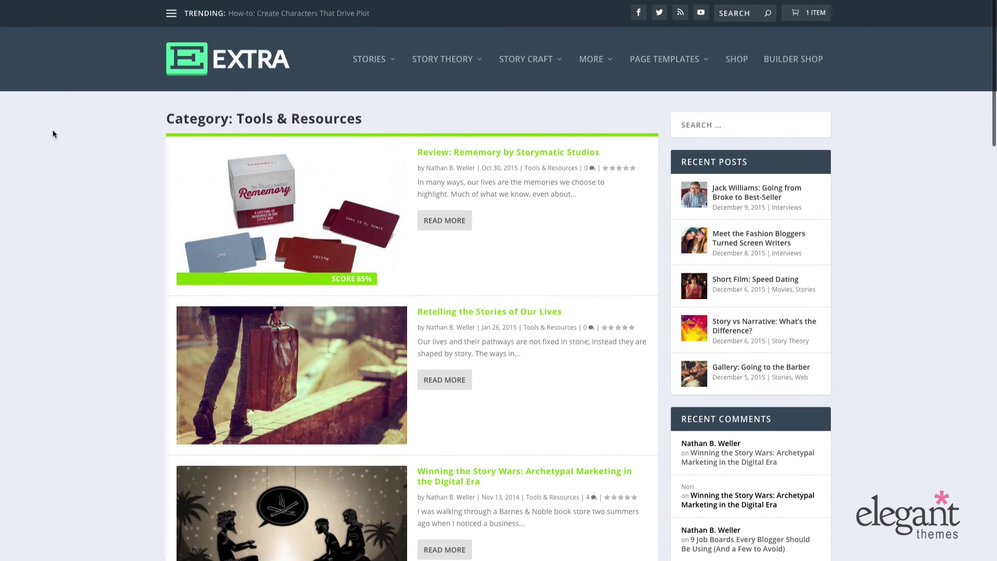